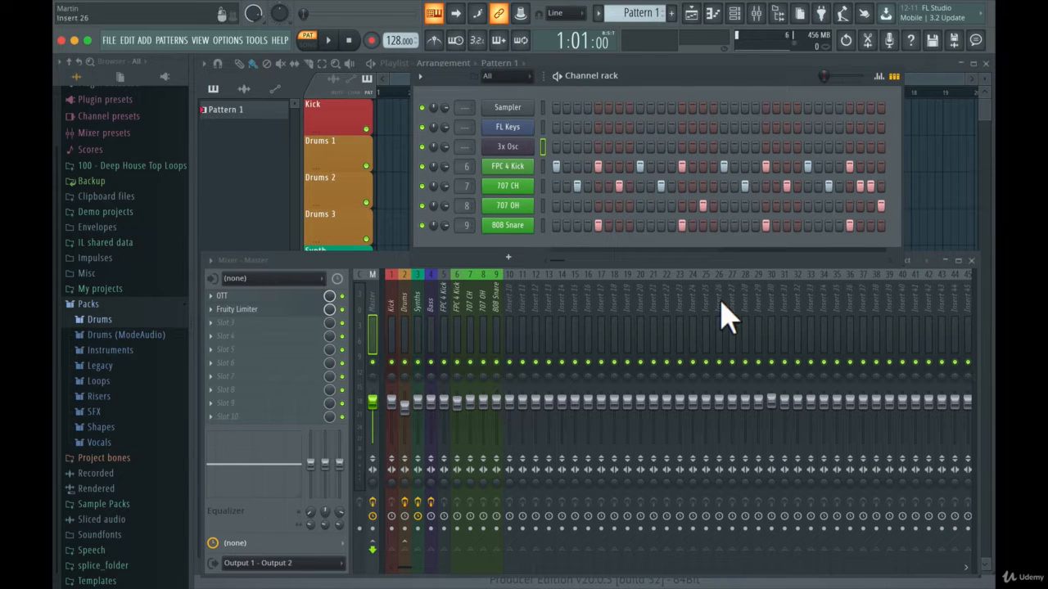
# Step: Inspect the 3x Osc synth settings and open the piano roll for its channel
pyautogui.click(516, 149)
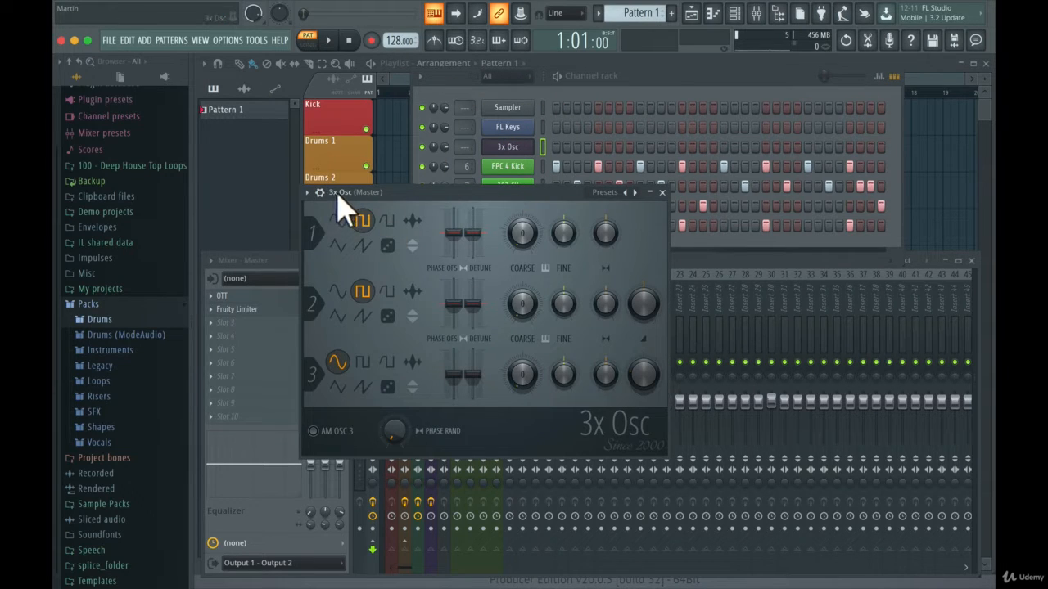
pyautogui.click(661, 192)
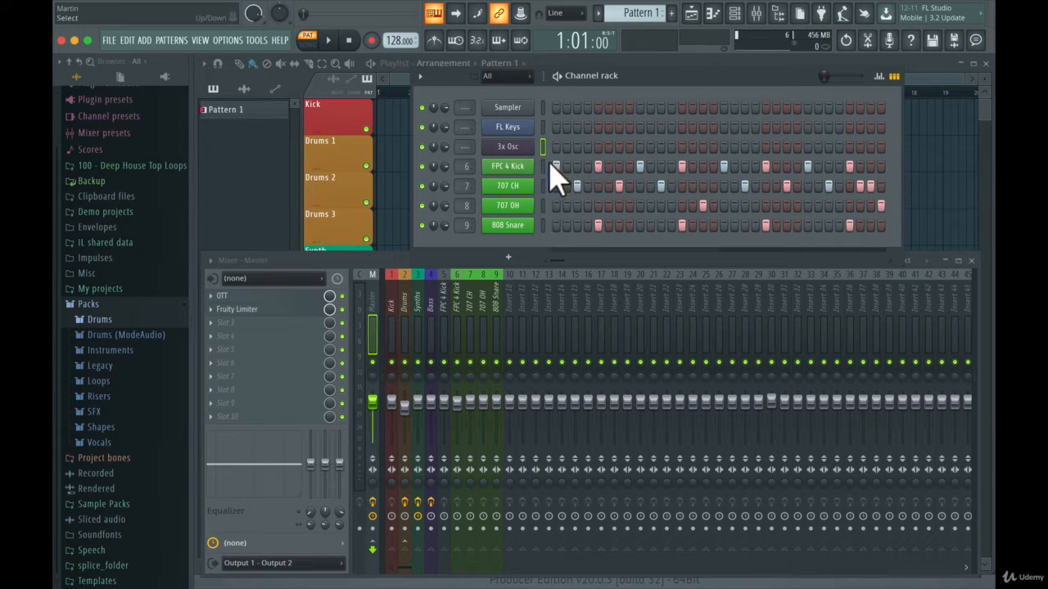
pyautogui.click(576, 185)
pyautogui.rightClick(514, 148)
pyautogui.click(550, 147)
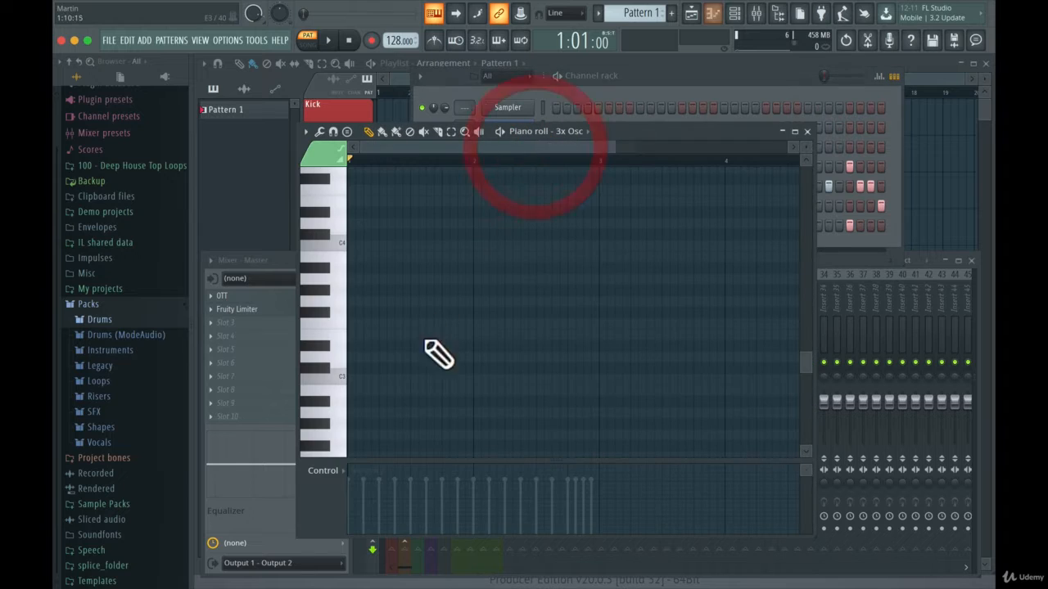
# Step: Place F#3 notes on steps 1, 4, 7 and 11 of bar 1, plus an A3 on step 15, checking by playback
pyautogui.moveTo(362, 349); pyautogui.dragTo(366, 326)
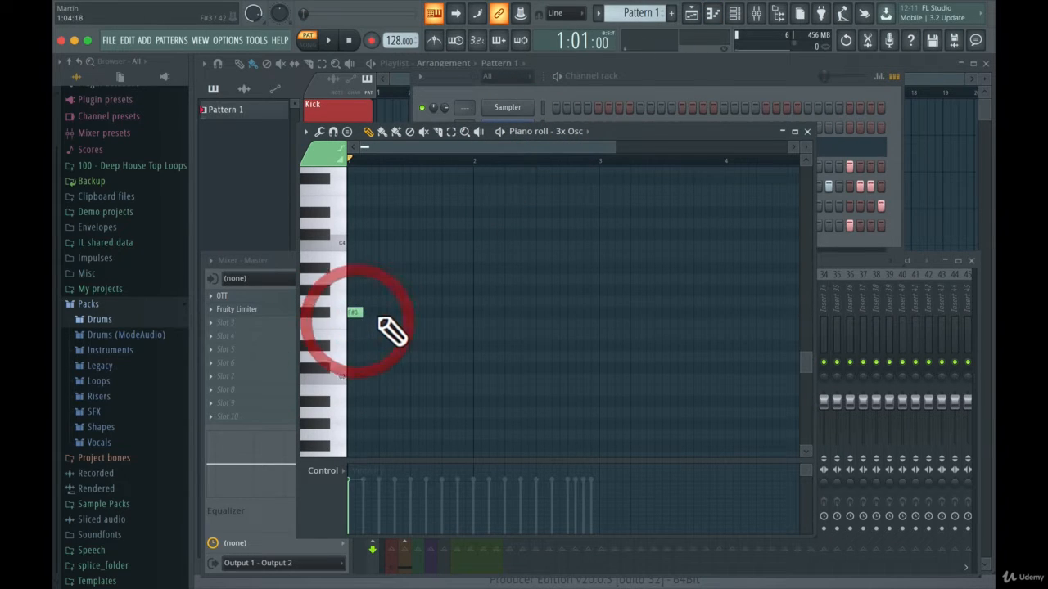
pyautogui.click(377, 313)
pyautogui.press('space')
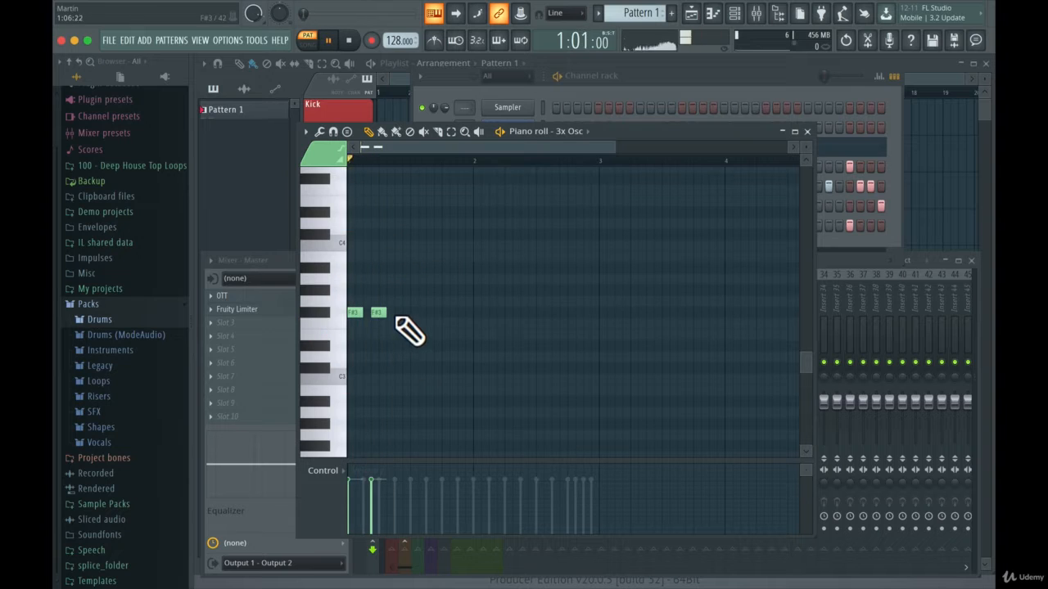
pyautogui.click(403, 314)
pyautogui.click(432, 313)
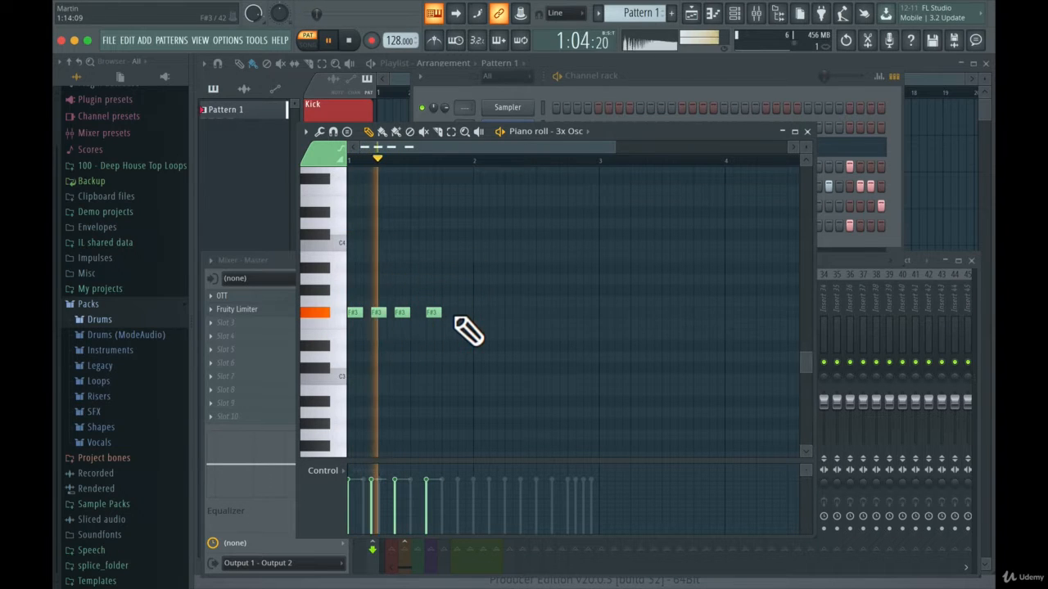
pyautogui.click(465, 279)
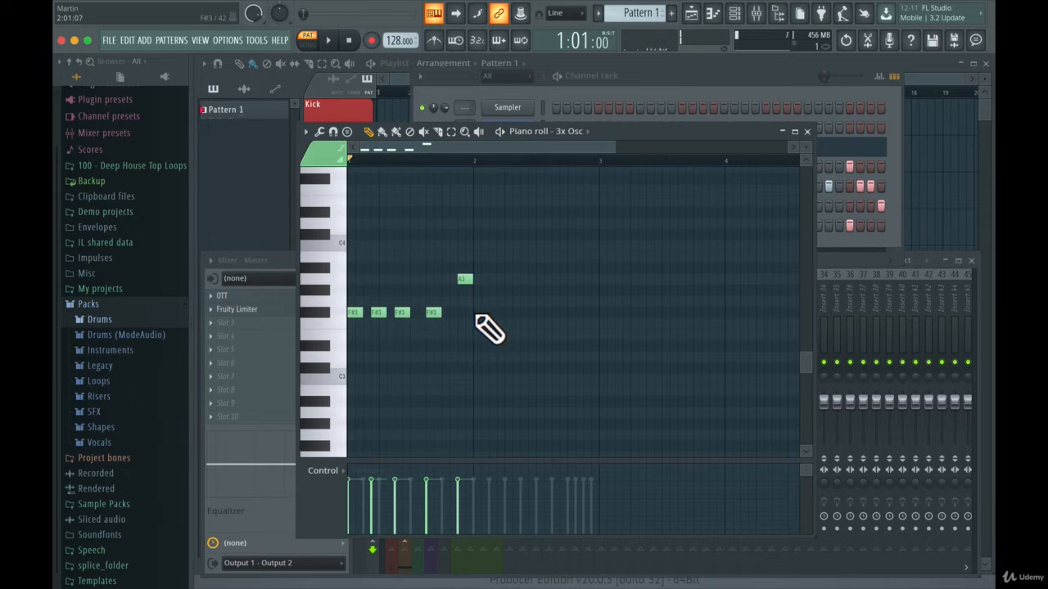
# Step: Repeat the F#3 notes on steps 1, 4, 7 and 11 of bar 2
pyautogui.click(477, 314)
pyautogui.click(503, 314)
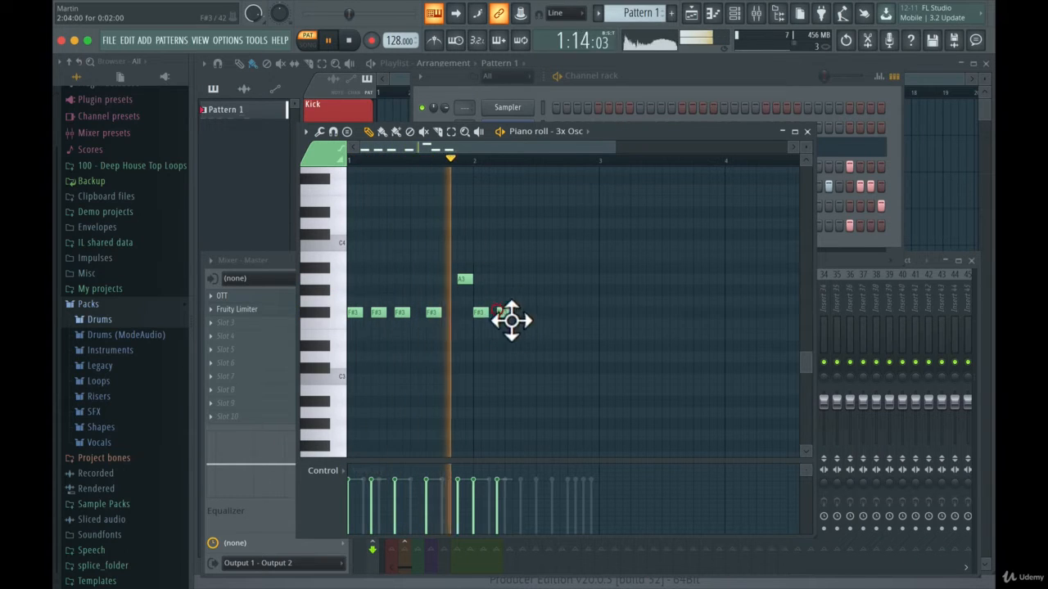
pyautogui.click(527, 314)
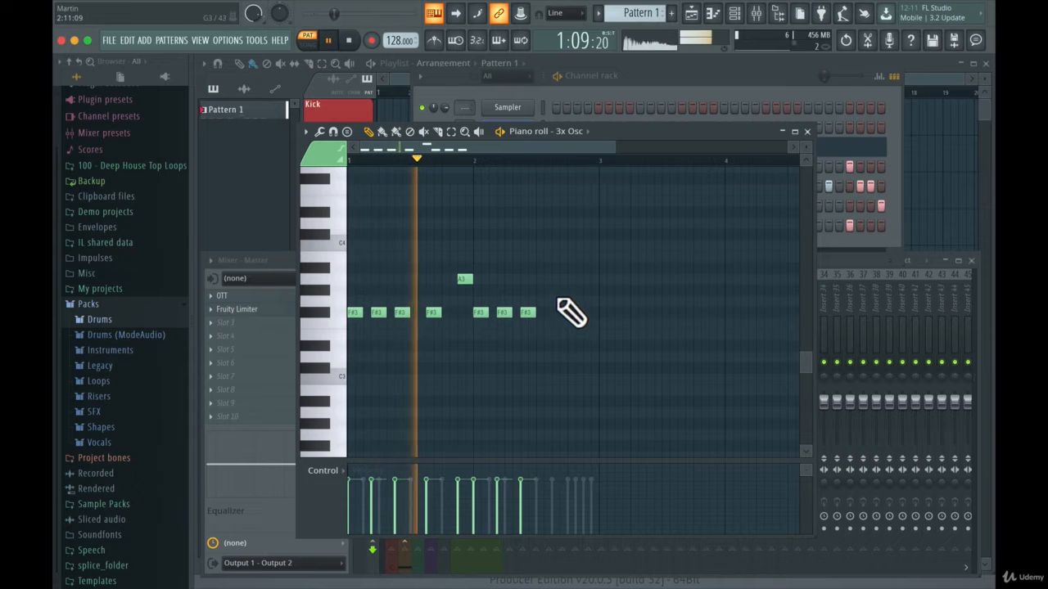
pyautogui.click(559, 314)
pyautogui.press('space')
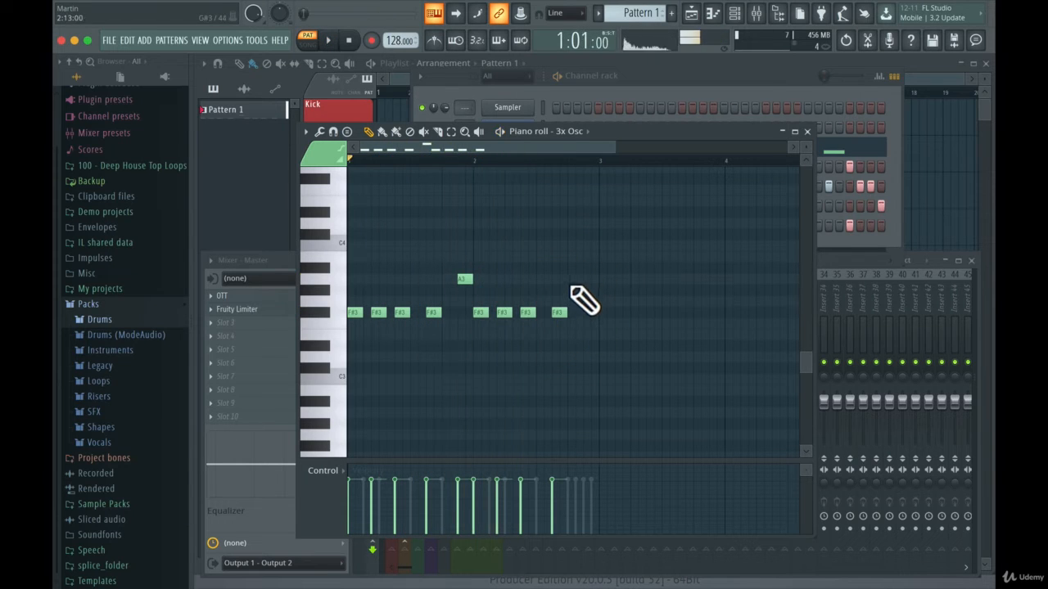
# Step: Finish bar 2 with an A3 on step 13 and a B3 on step 15, and play the bassline
pyautogui.click(573, 279)
pyautogui.click(583, 257)
pyautogui.press('space')
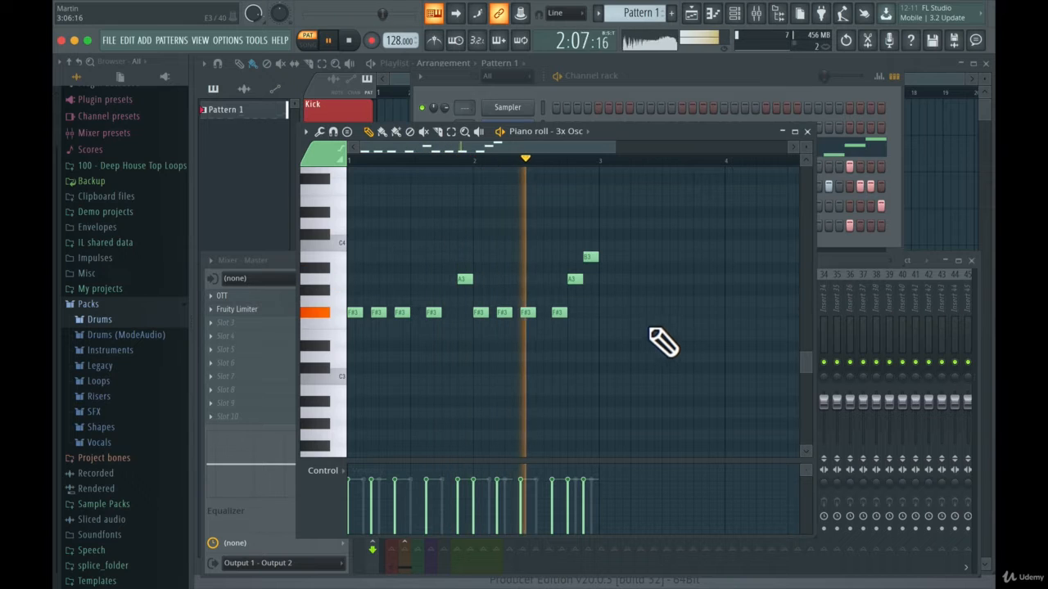
pyautogui.press('space')
# Step: Close the piano roll and route the 3x Osc channel to mixer insert 12
pyautogui.click(806, 131)
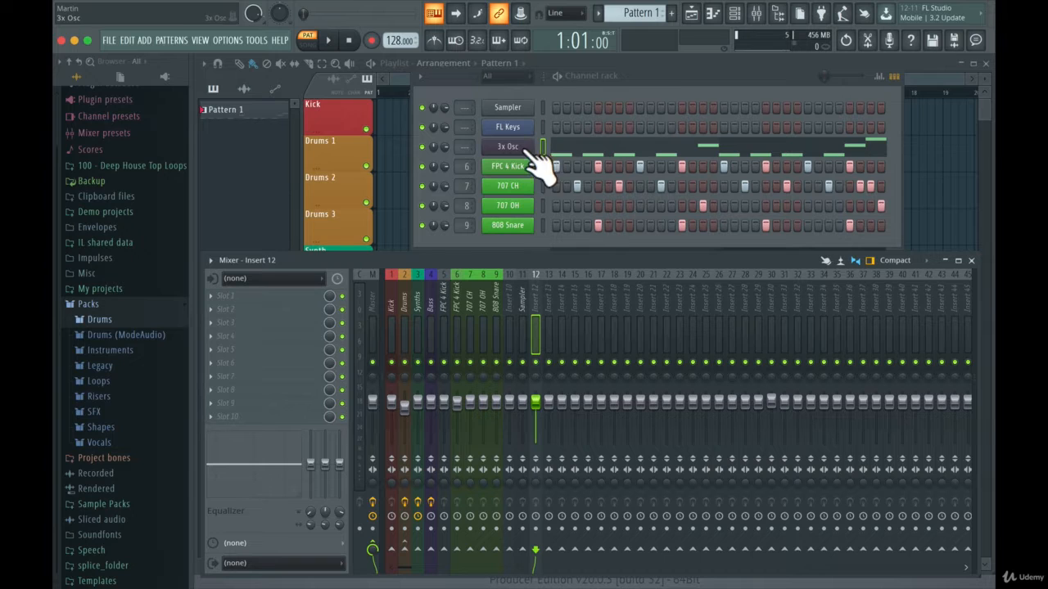
pyautogui.rightClick(540, 278)
pyautogui.moveTo(585, 377)
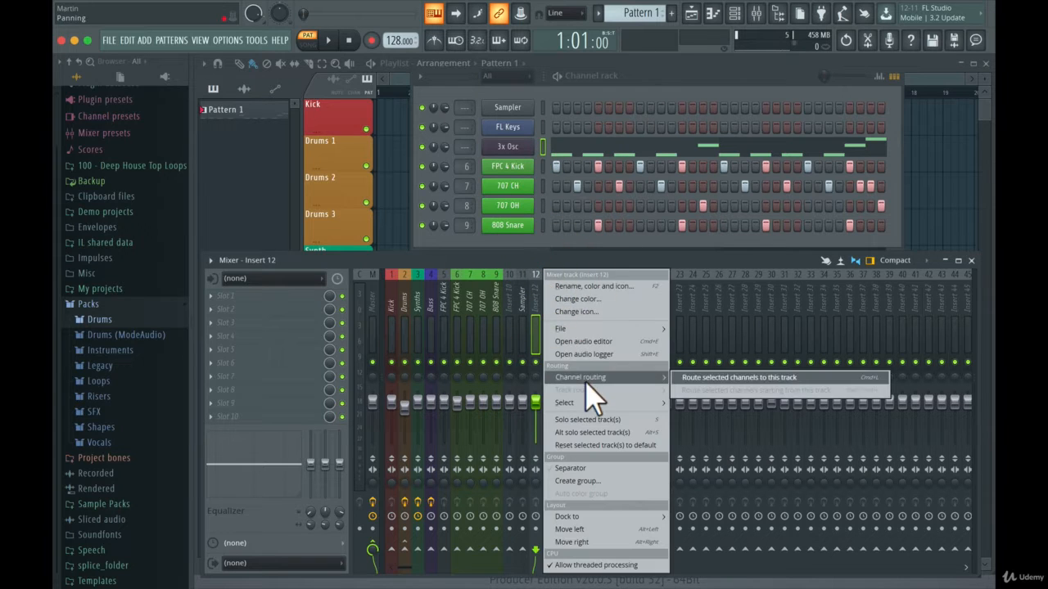
pyautogui.click(690, 377)
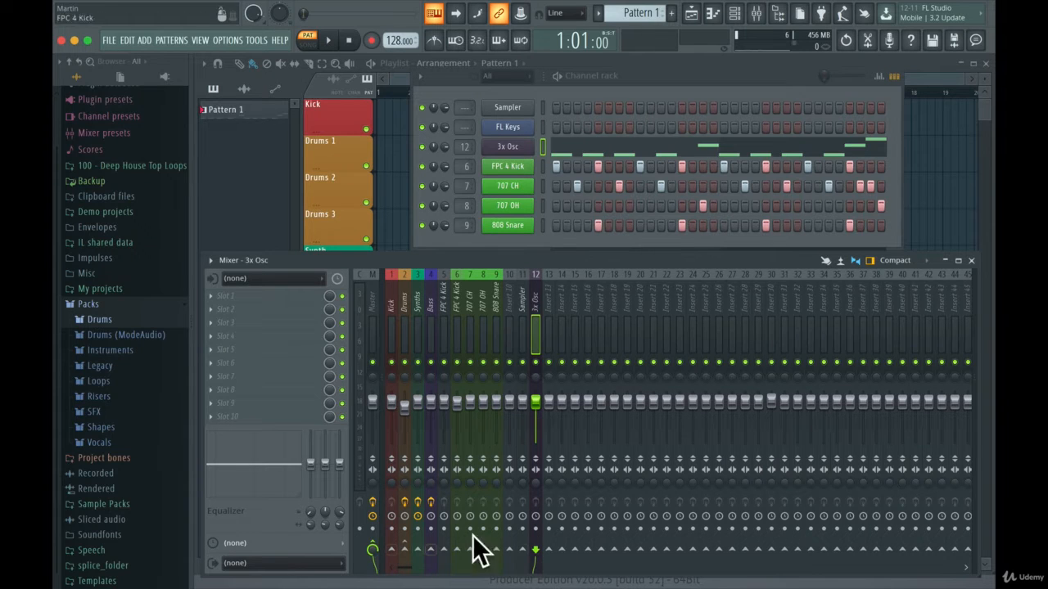
# Step: Send the 3x Osc mixer track to the Synths bus and disconnect it from the Master
pyautogui.click(536, 275)
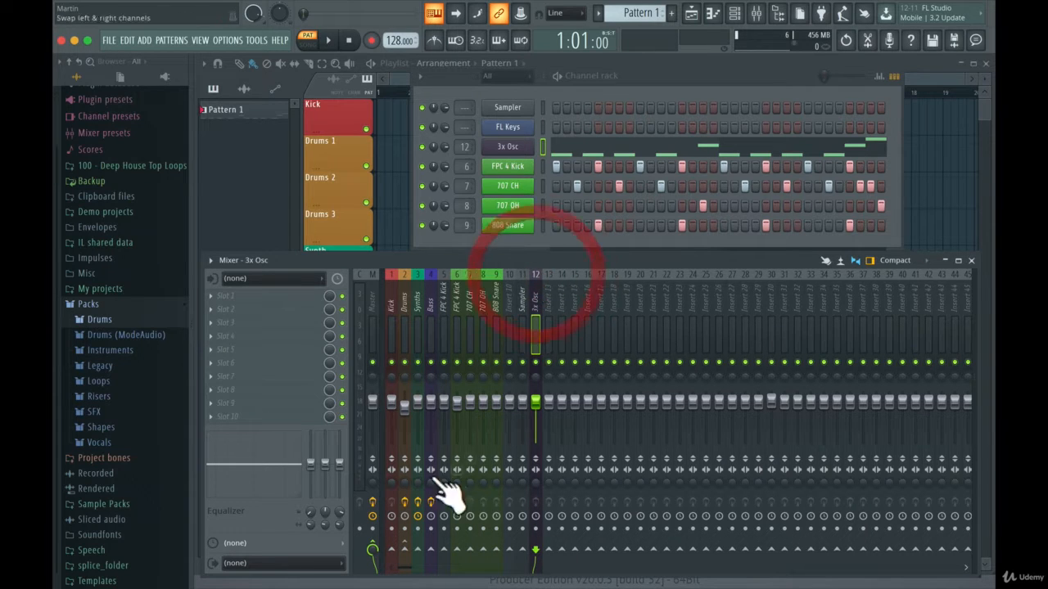
pyautogui.click(418, 548)
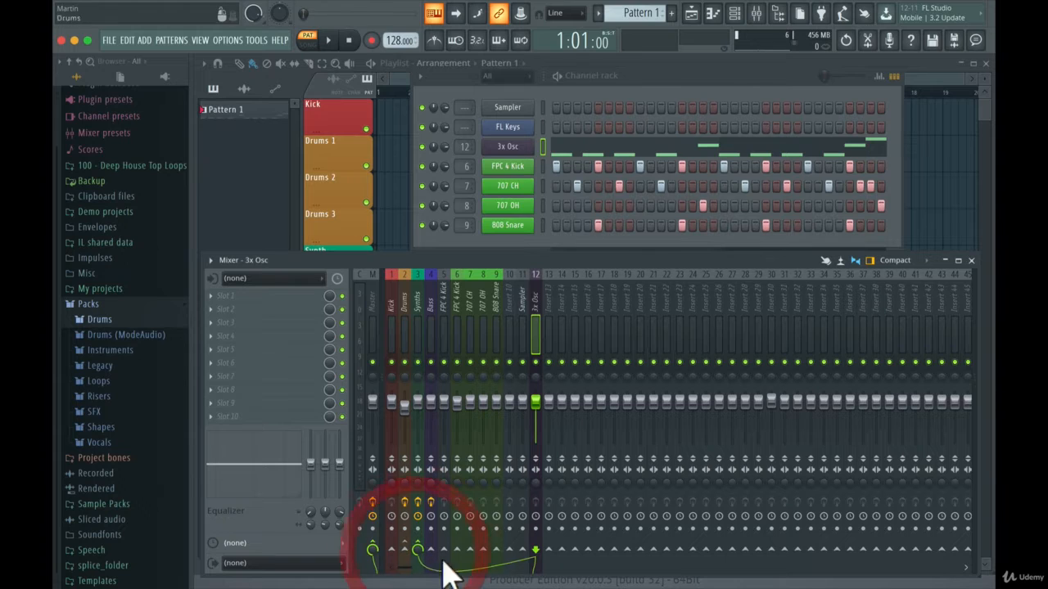
pyautogui.click(375, 548)
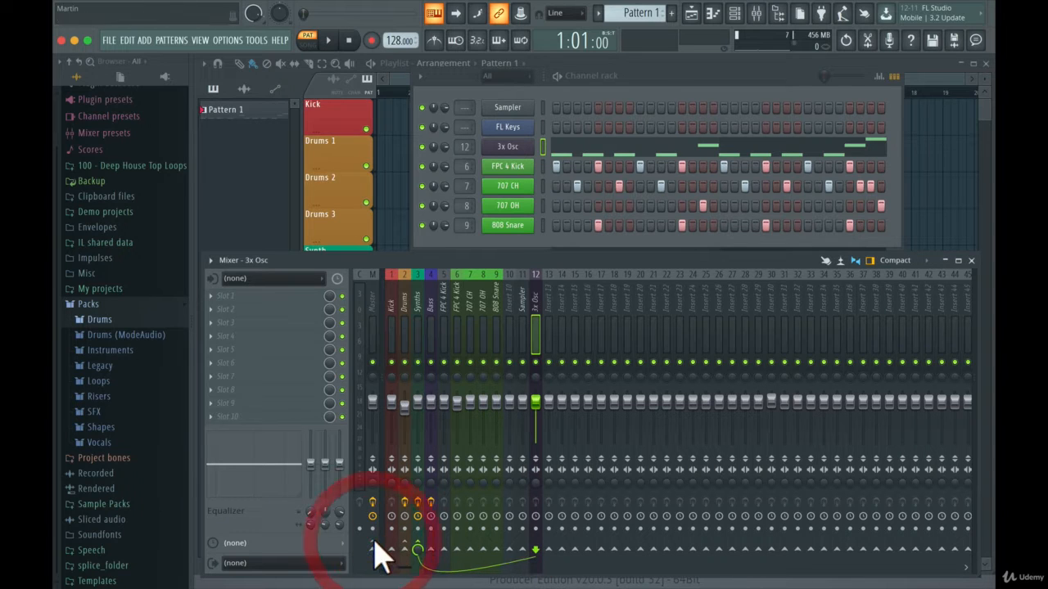
# Step: Remove the 3x Osc track's send to the Synths bus and route it to the Bass bus instead
pyautogui.click(422, 319)
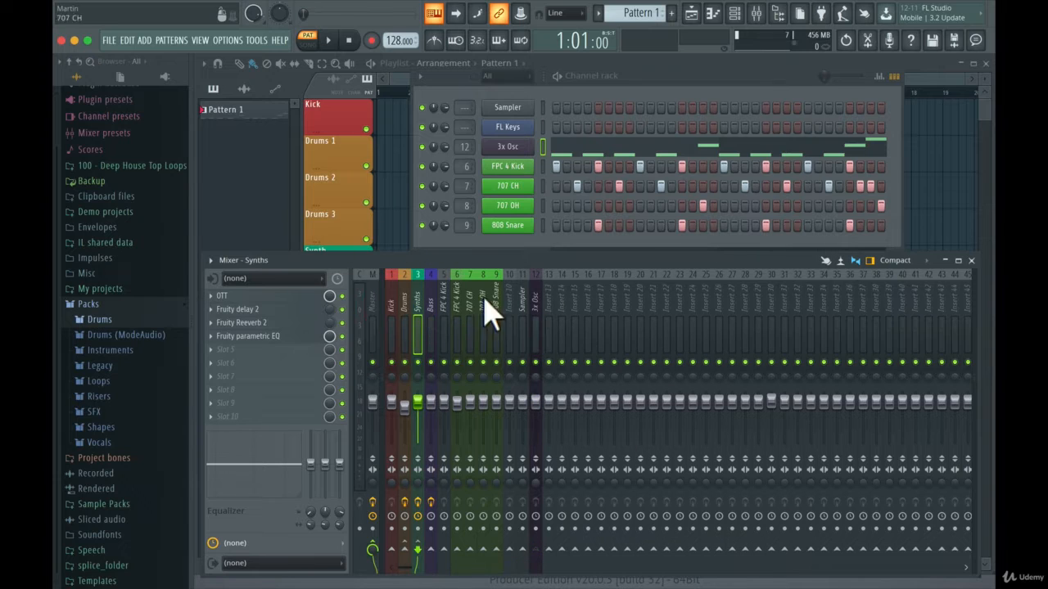
pyautogui.click(537, 311)
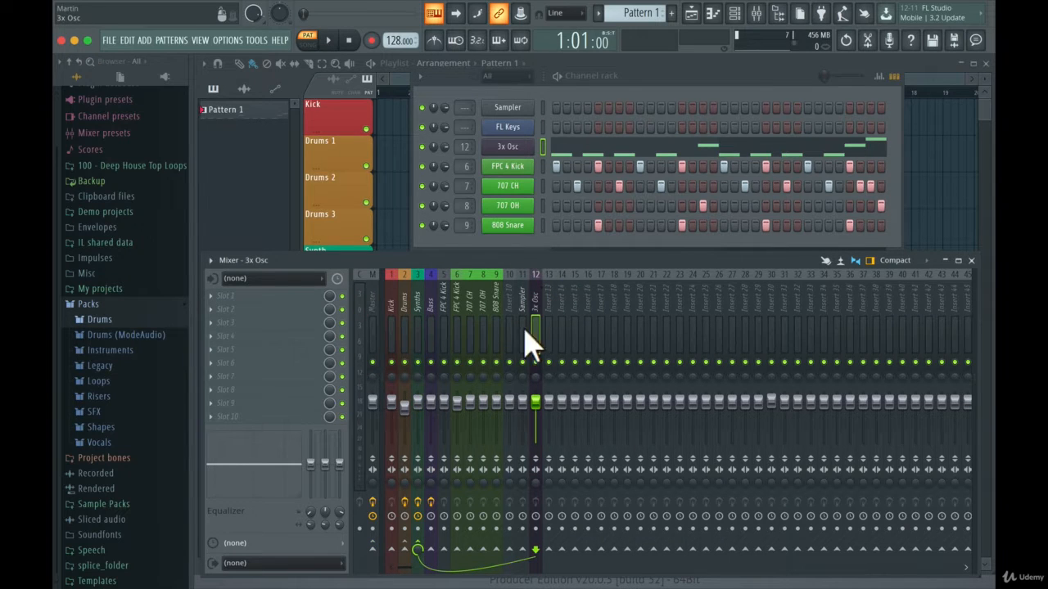
pyautogui.click(418, 546)
pyautogui.click(430, 547)
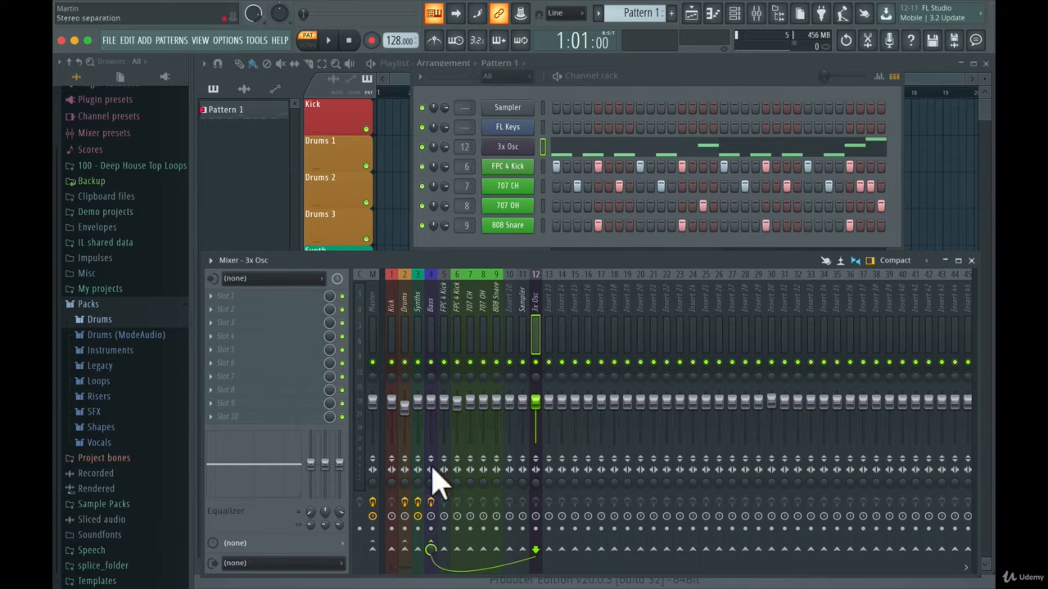
# Step: Load Gross Beat on the Bass mixer track after Fruity parametric EQ 2
pyautogui.click(432, 294)
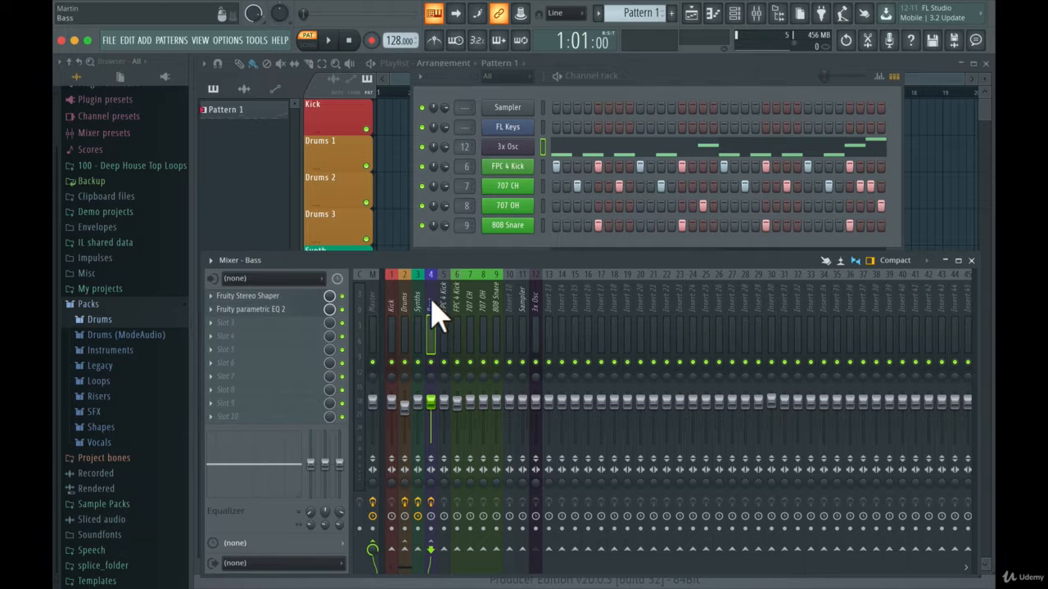
pyautogui.click(216, 338)
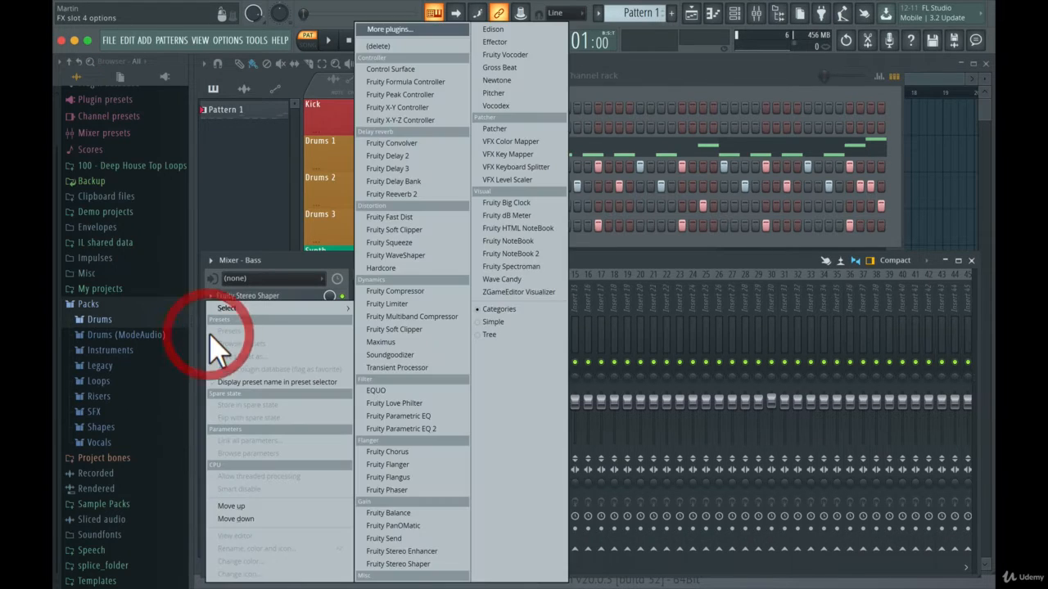
pyautogui.moveTo(238, 308)
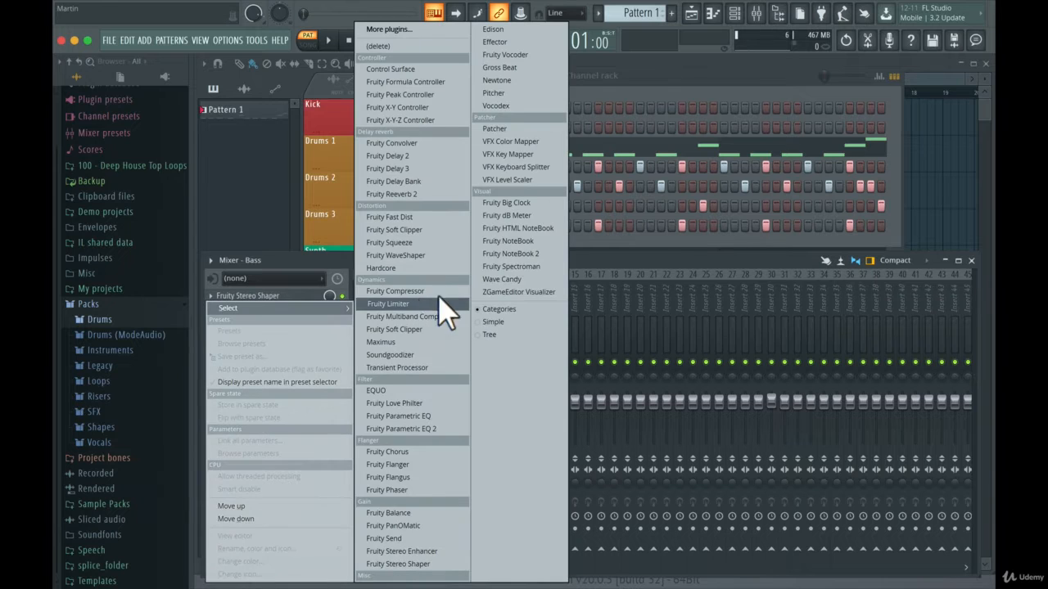
pyautogui.click(501, 67)
pyautogui.moveTo(467, 161); pyautogui.dragTo(520, 124)
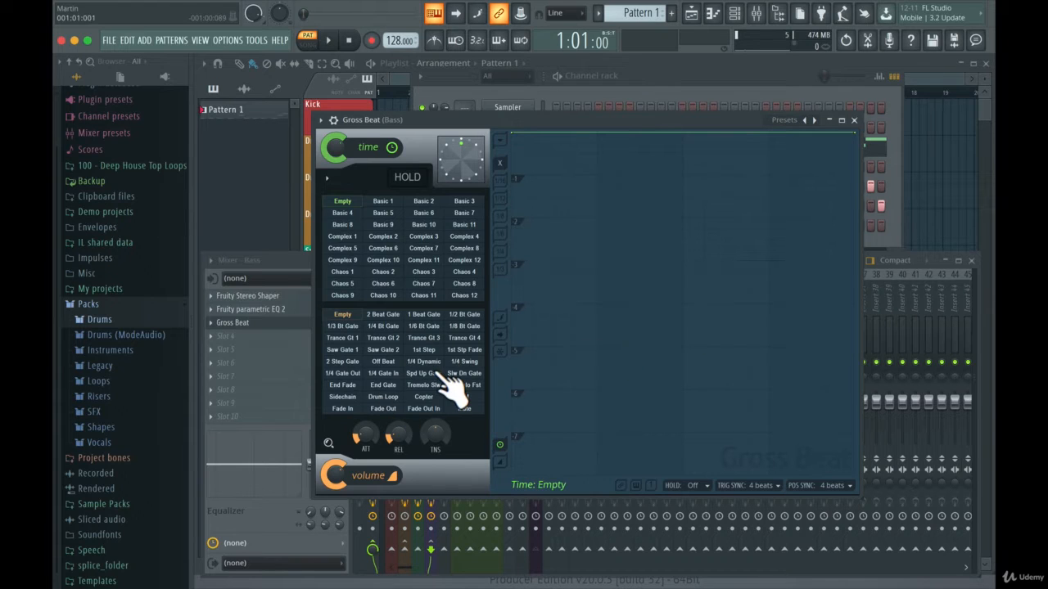
# Step: Apply the Sidechain volume preset in Gross Beat, slightly adjust the first curve's tension, and play the pattern
pyautogui.click(344, 397)
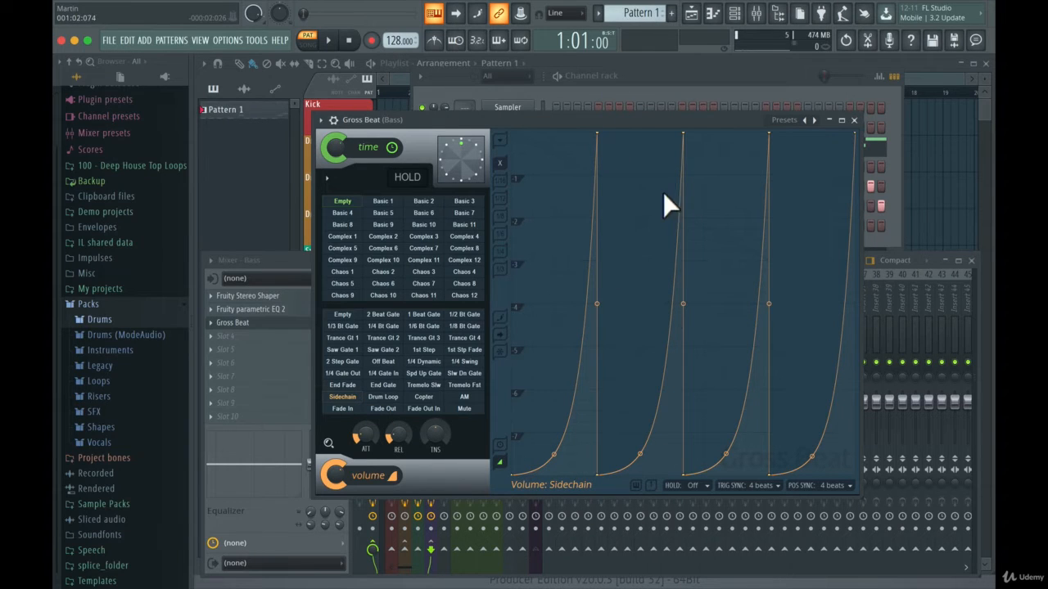
pyautogui.moveTo(643, 121); pyautogui.dragTo(374, 200)
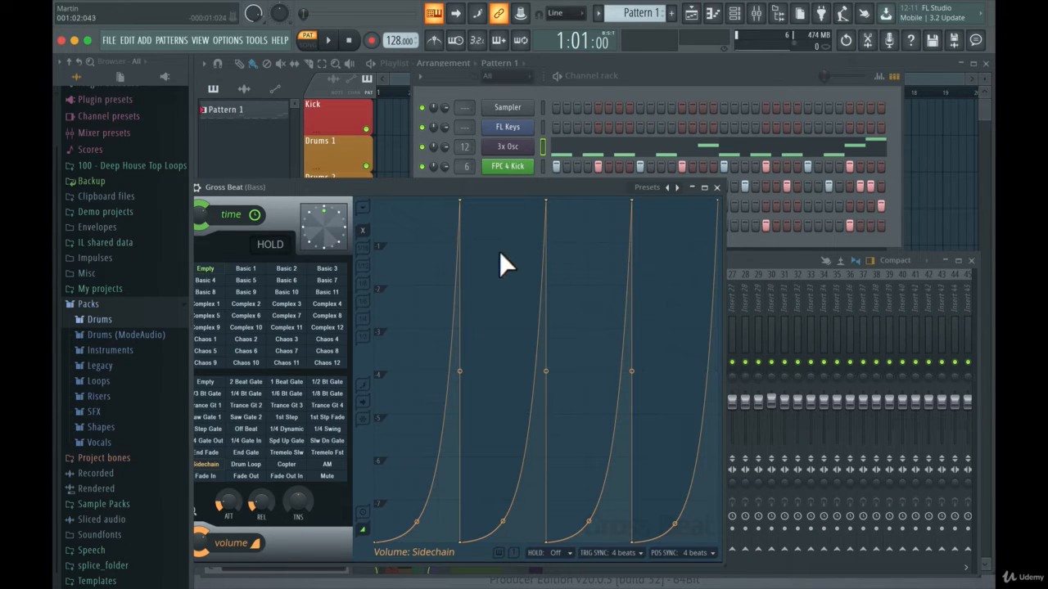
pyautogui.moveTo(521, 188); pyautogui.dragTo(589, 189)
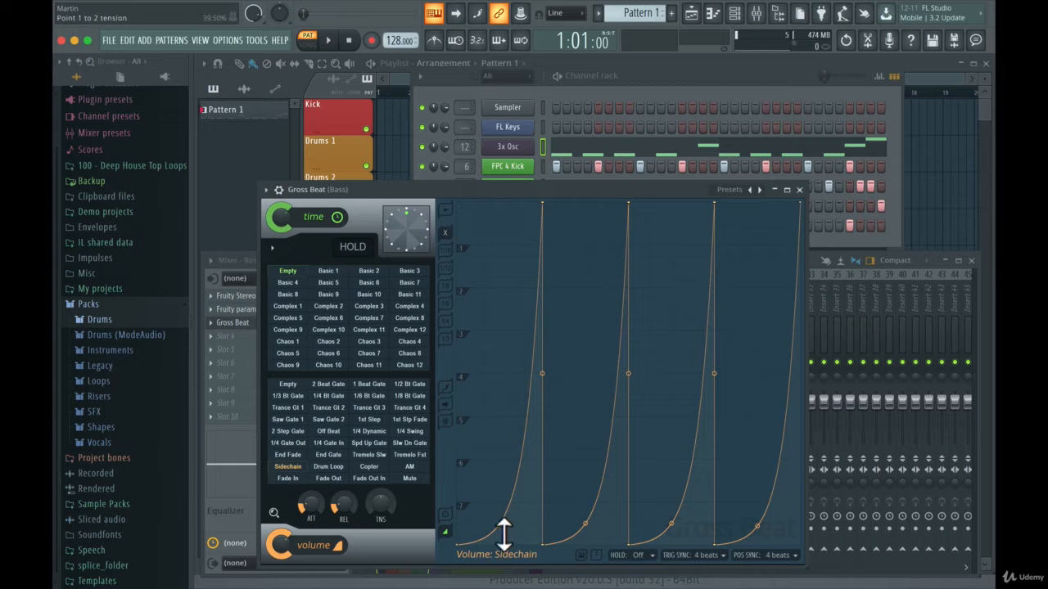
pyautogui.moveTo(504, 534)
pyautogui.mouseDown()
pyautogui.moveTo(491, 491)
pyautogui.moveTo(499, 204)
pyautogui.moveTo(499, 536)
pyautogui.moveTo(500, 525)
pyautogui.mouseUp()
pyautogui.moveTo(640, 189); pyautogui.dragTo(635, 214)
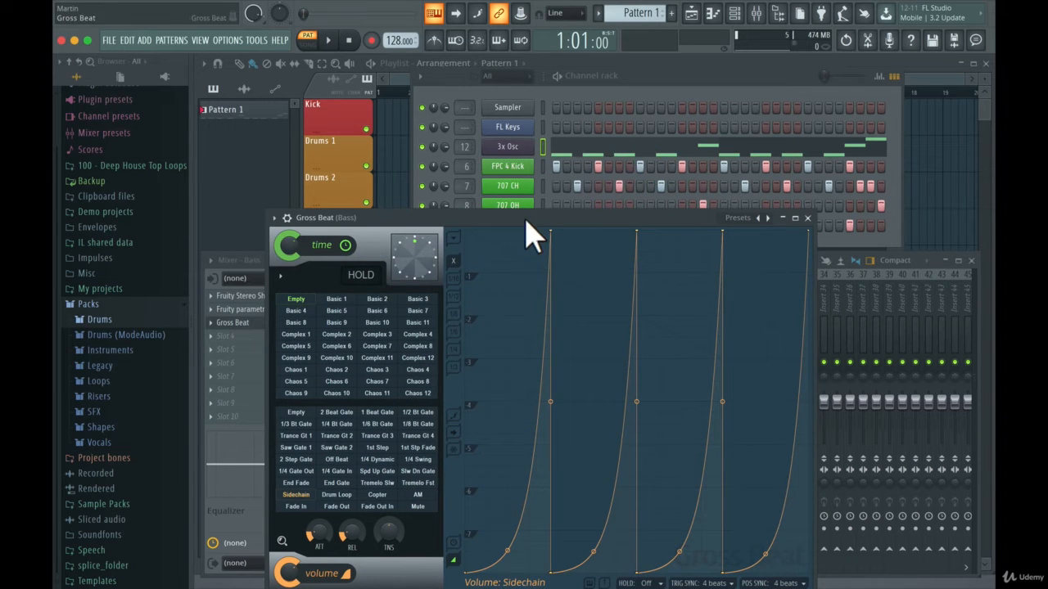
pyautogui.moveTo(527, 221); pyautogui.dragTo(532, 205)
pyautogui.press('space')
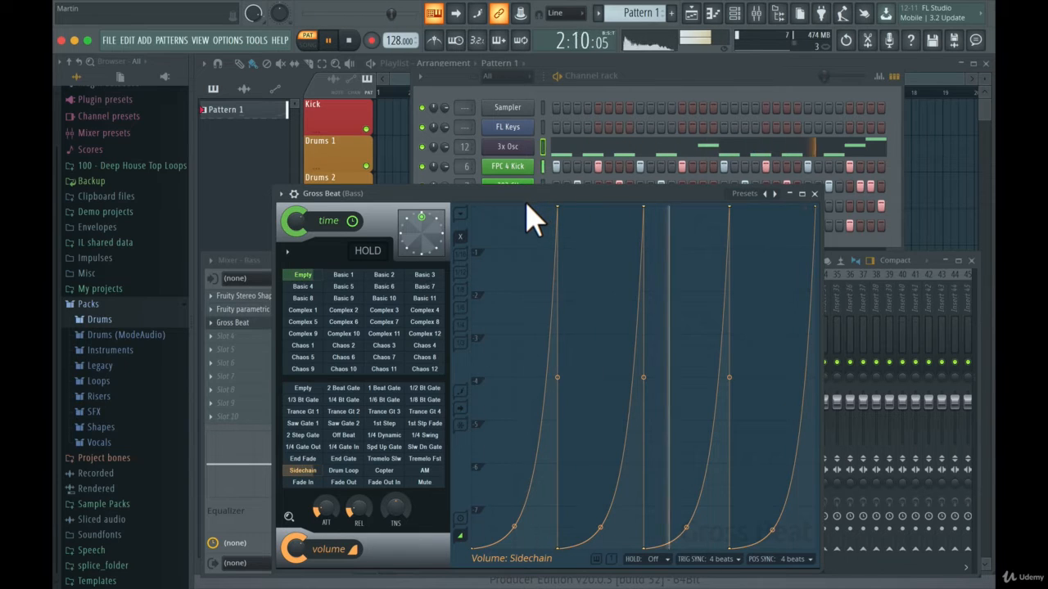
pyautogui.press('space')
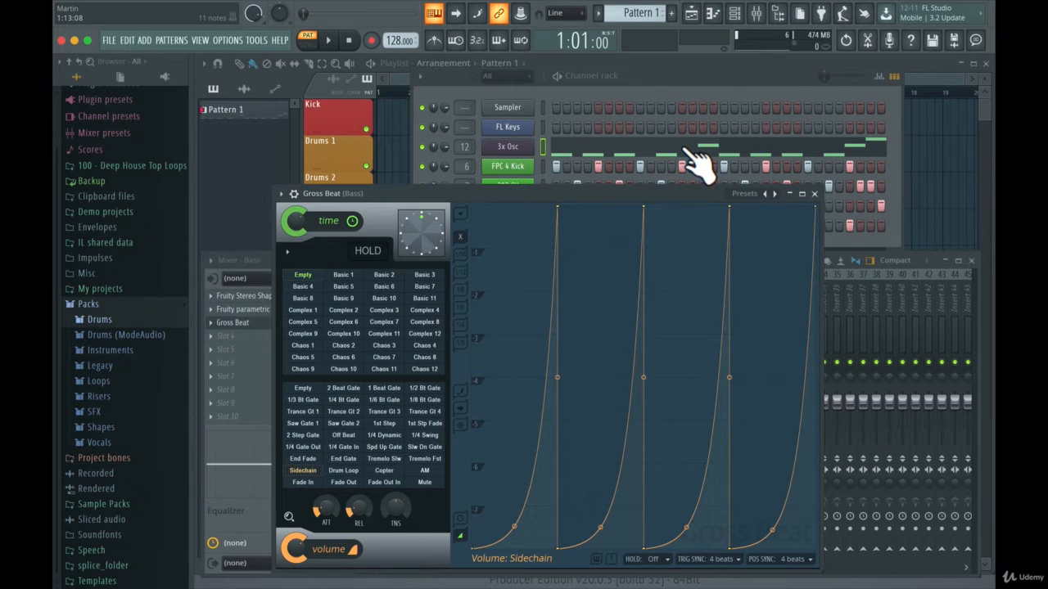
# Step: Reset the tension of all four Sidechain volume ramps to straight lines and play the pattern
pyautogui.rightClick(514, 526)
pyautogui.rightClick(600, 527)
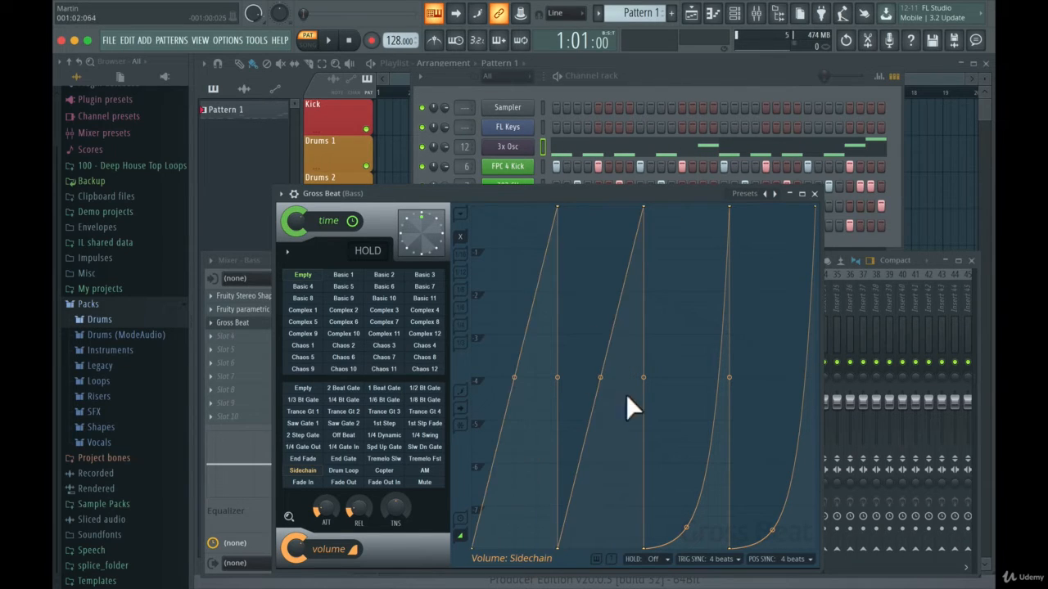
pyautogui.rightClick(690, 531)
pyautogui.rightClick(774, 530)
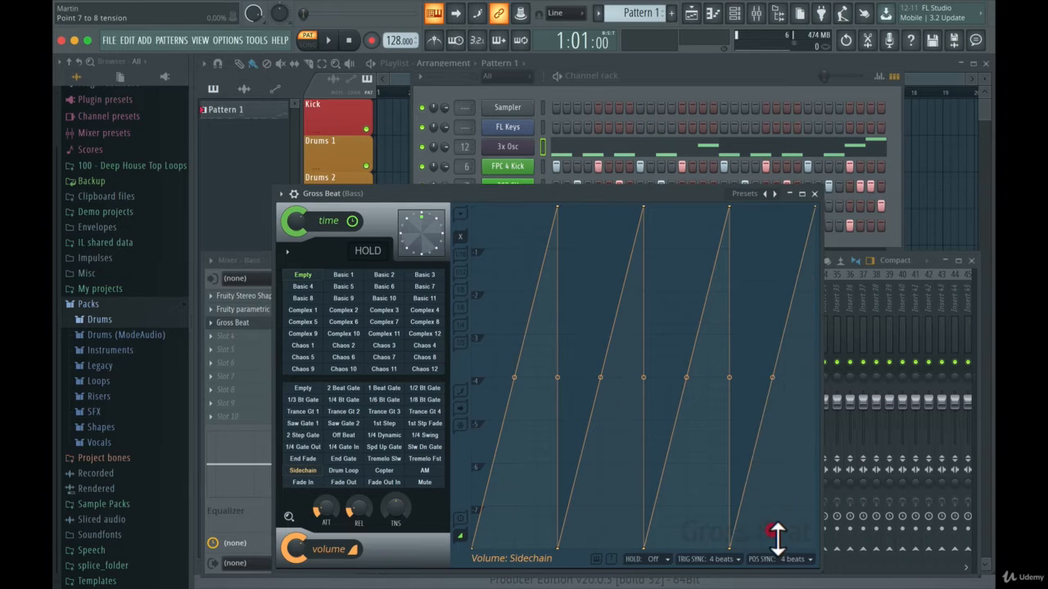
pyautogui.press('space')
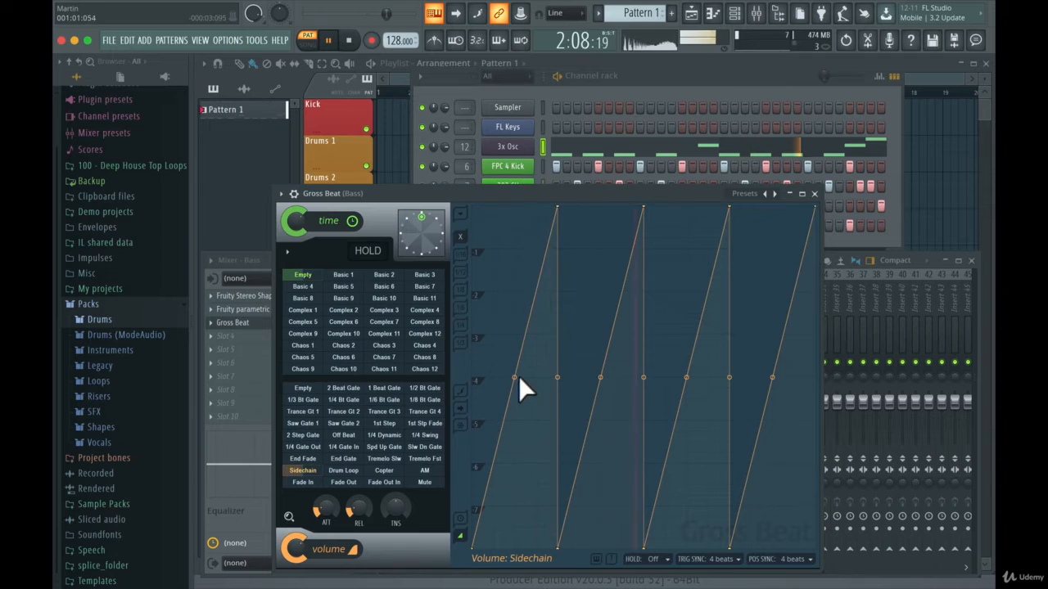
pyautogui.press('space')
# Step: Bend the first volume ramp strongly upward for a fast rise, check it in playback, and ease its tension slightly
pyautogui.moveTo(514, 377); pyautogui.dragTo(514, 210)
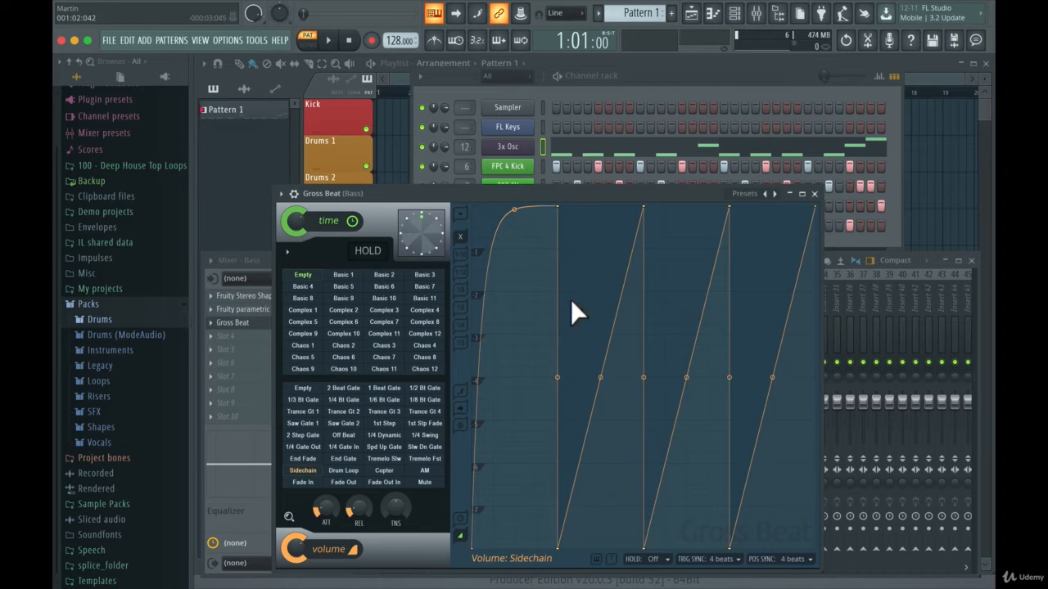
pyautogui.press('space')
pyautogui.press('space')
pyautogui.moveTo(519, 218); pyautogui.dragTo(519, 229)
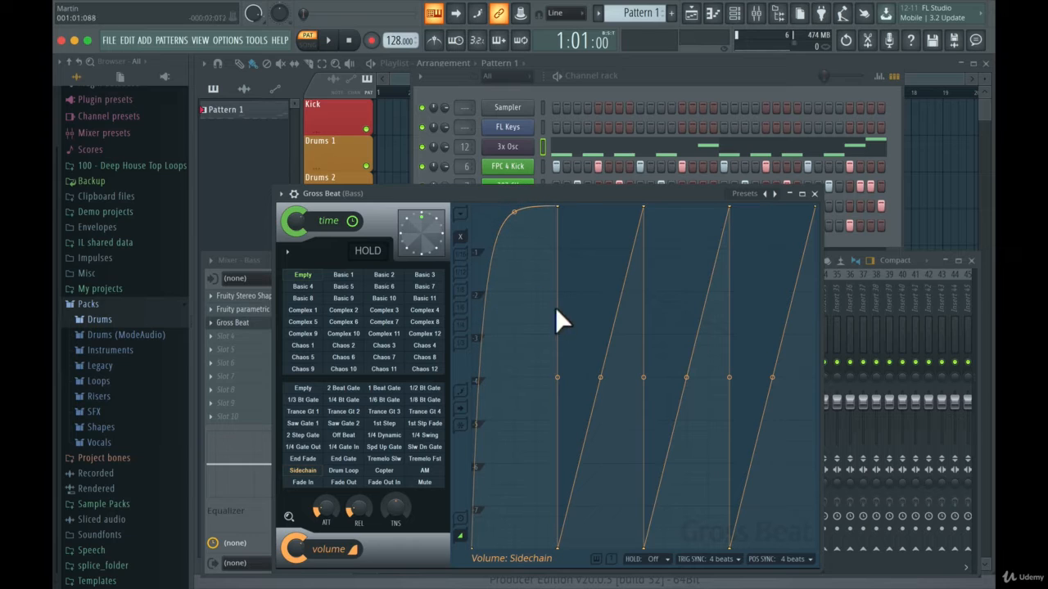
# Step: Bend the second, third and fourth Sidechain volume ramps strongly upward, audition them in playback, and close Gross Beat
pyautogui.moveTo(606, 388); pyautogui.dragTo(606, 327)
pyautogui.press('space')
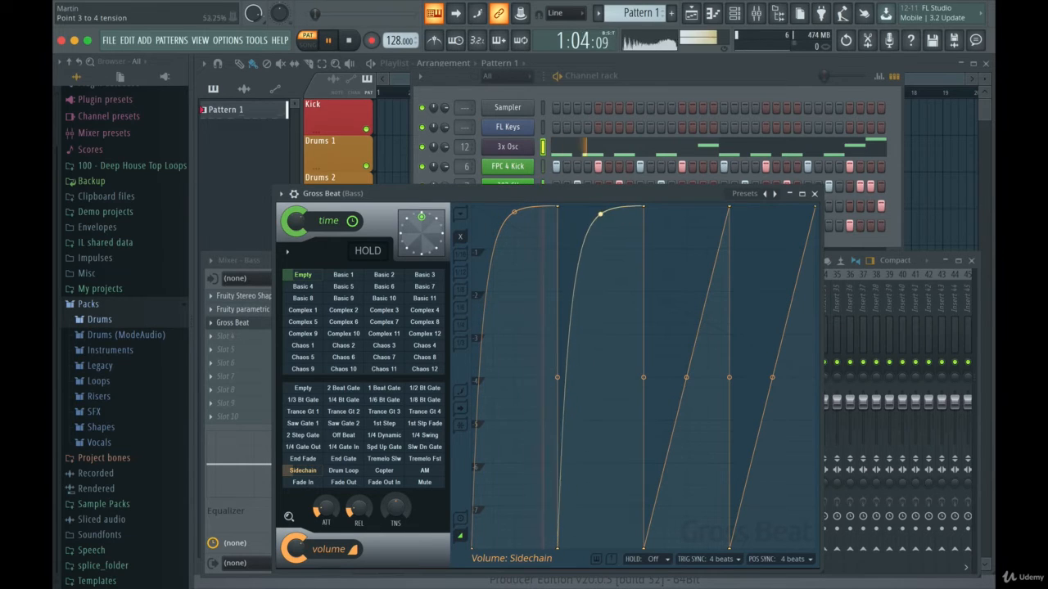
pyautogui.moveTo(690, 388); pyautogui.dragTo(690, 327)
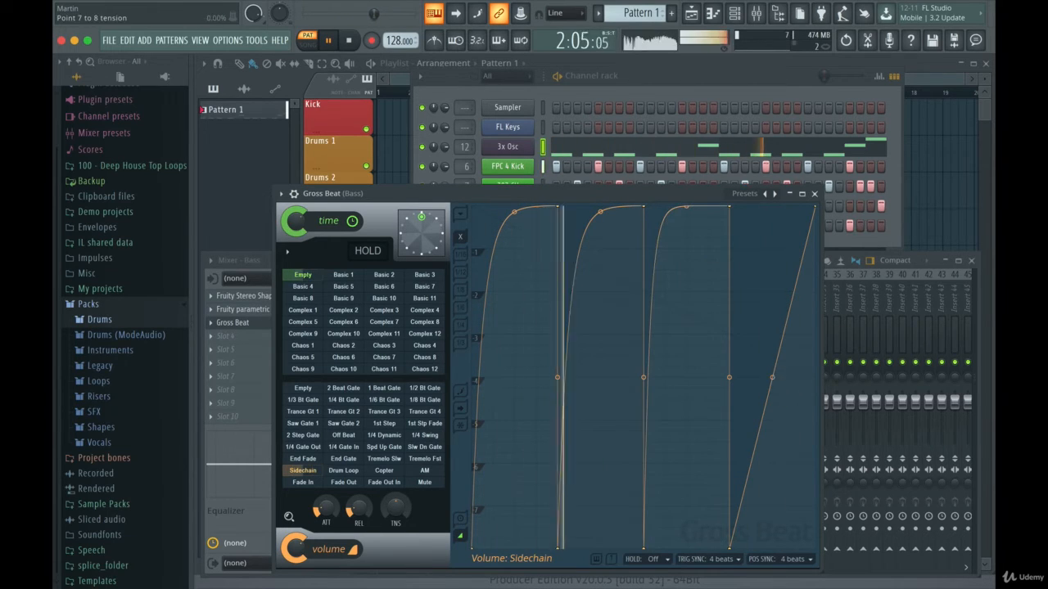
pyautogui.moveTo(784, 364); pyautogui.dragTo(733, 169)
pyautogui.moveTo(378, 513)
pyautogui.mouseDown()
pyautogui.moveTo(377, 564)
pyautogui.moveTo(377, 532)
pyautogui.mouseUp()
pyautogui.moveTo(644, 159); pyautogui.dragTo(497, 193)
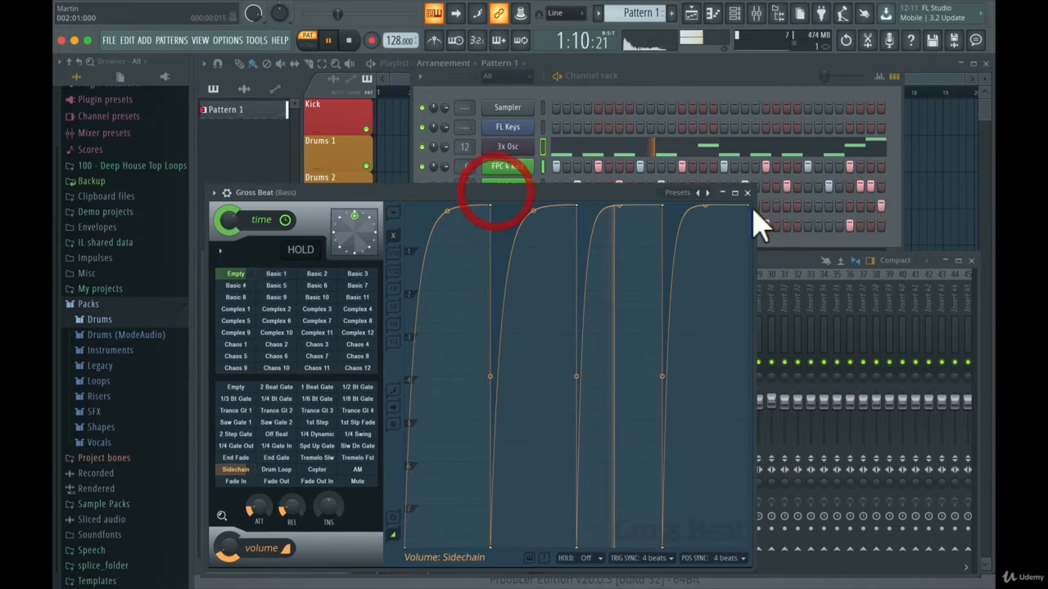
pyautogui.click(748, 193)
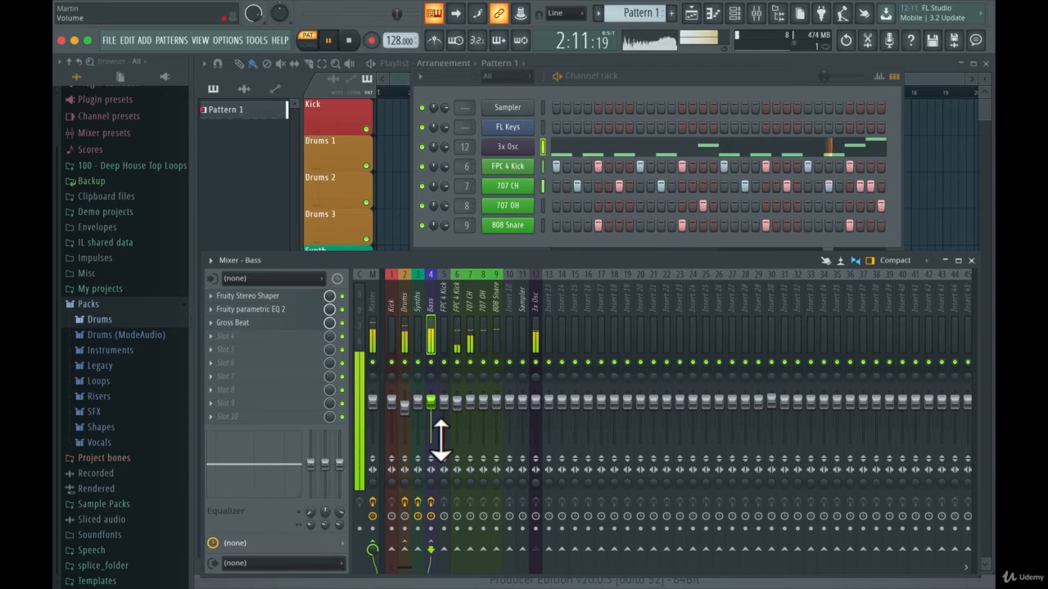
pyautogui.press('space')
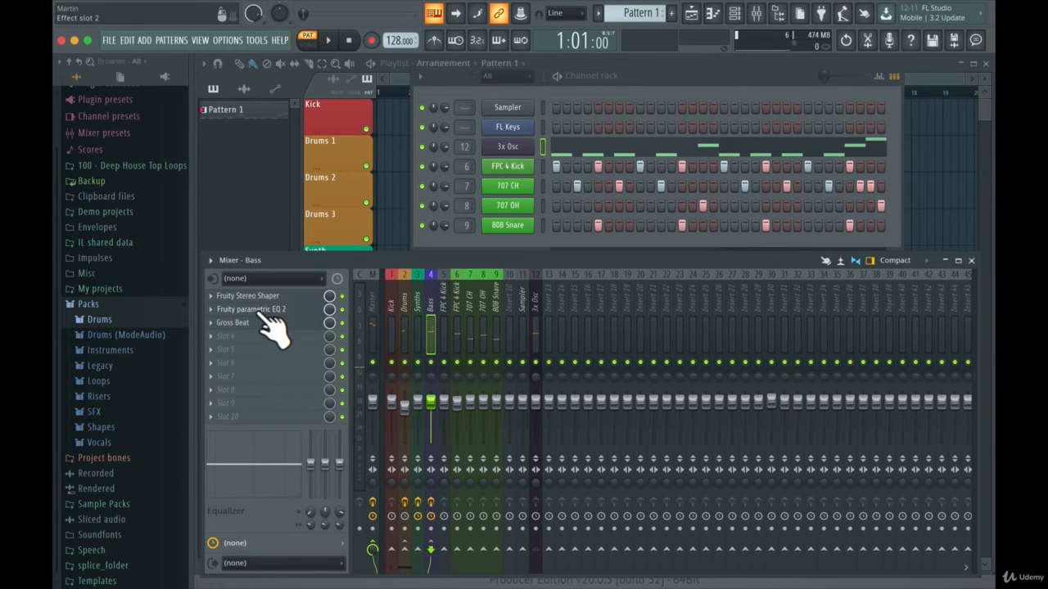
# Step: Move the band 7 high shelf in the Bass track's Fruity parametric EQ 2 up to the presence range and check it in playback
pyautogui.click(291, 310)
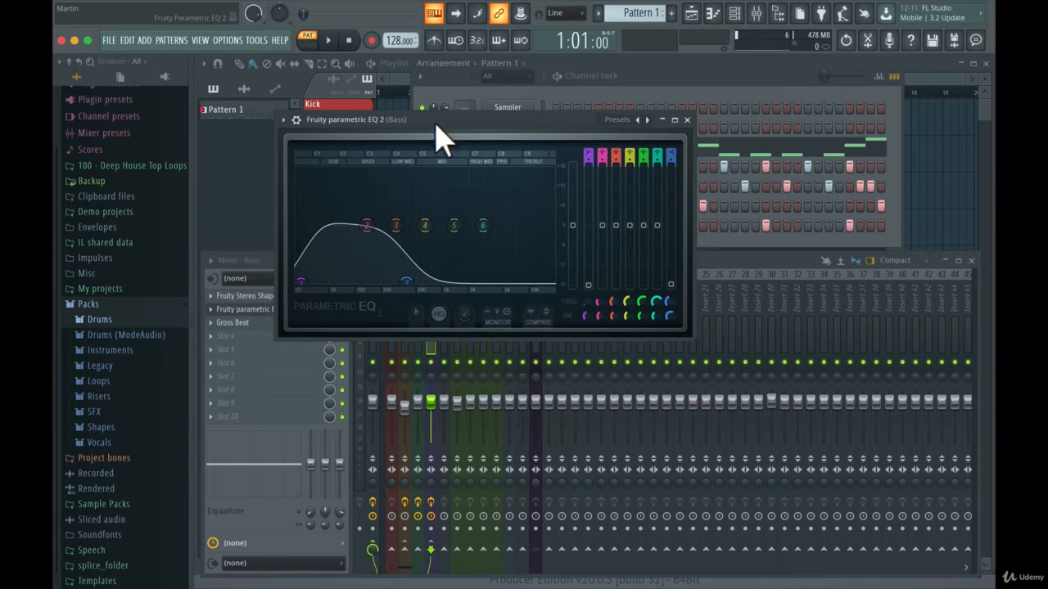
pyautogui.moveTo(436, 122); pyautogui.dragTo(440, 135)
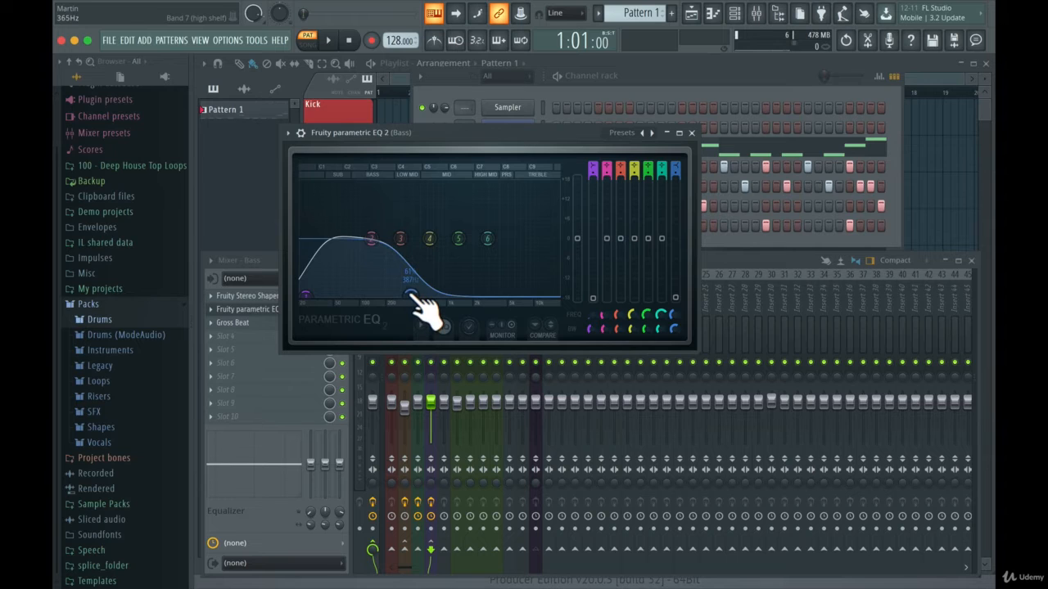
pyautogui.moveTo(412, 296); pyautogui.dragTo(509, 287)
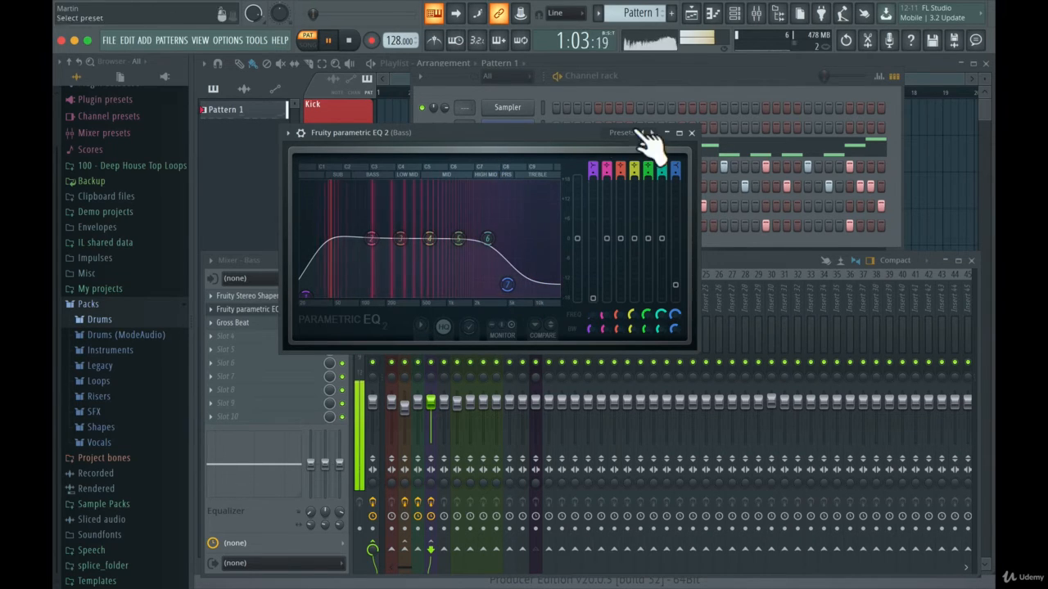
pyautogui.click(691, 132)
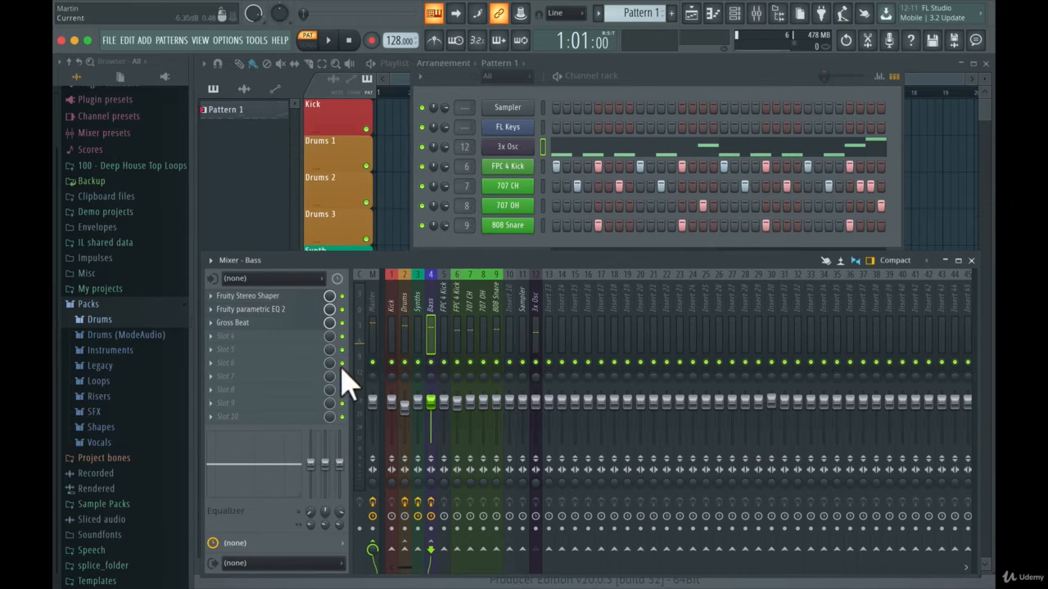
# Step: Lower the 3x Osc mixer track's volume to about -8.2 dB while auditioning the pattern
pyautogui.click(542, 409)
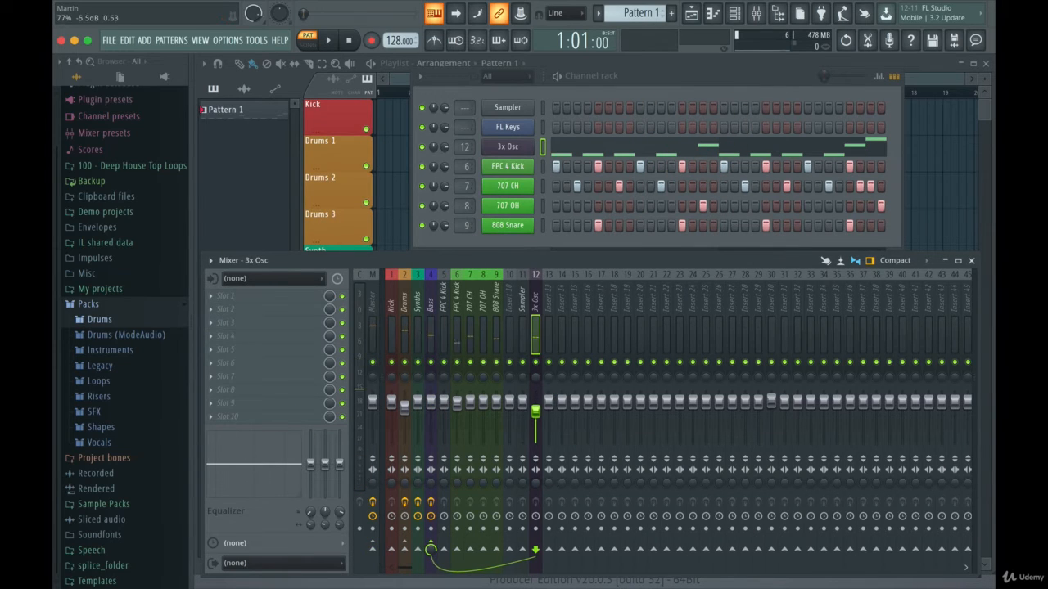
pyautogui.press('space')
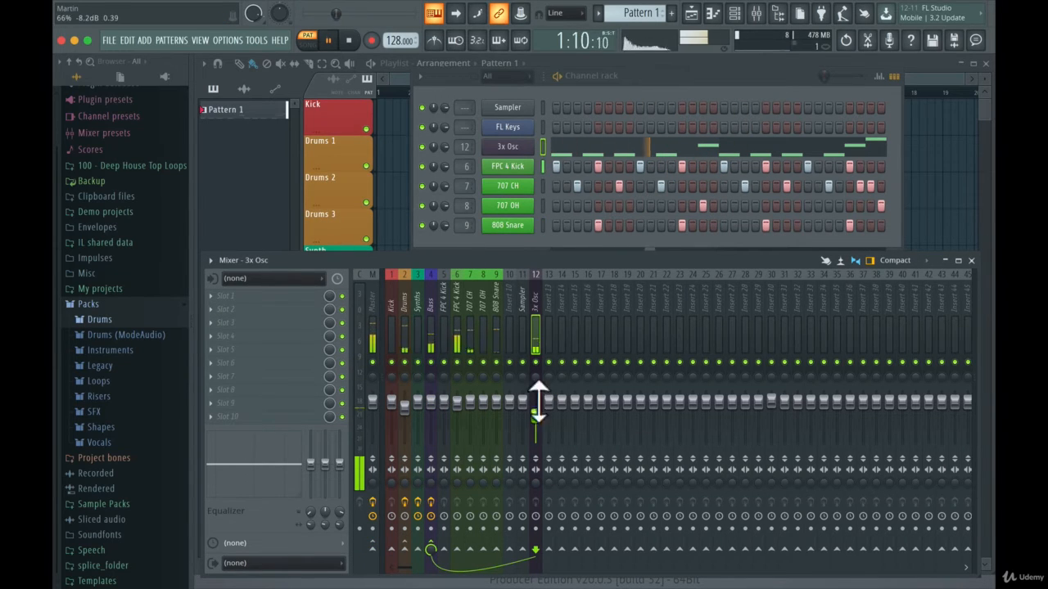
pyautogui.press('space')
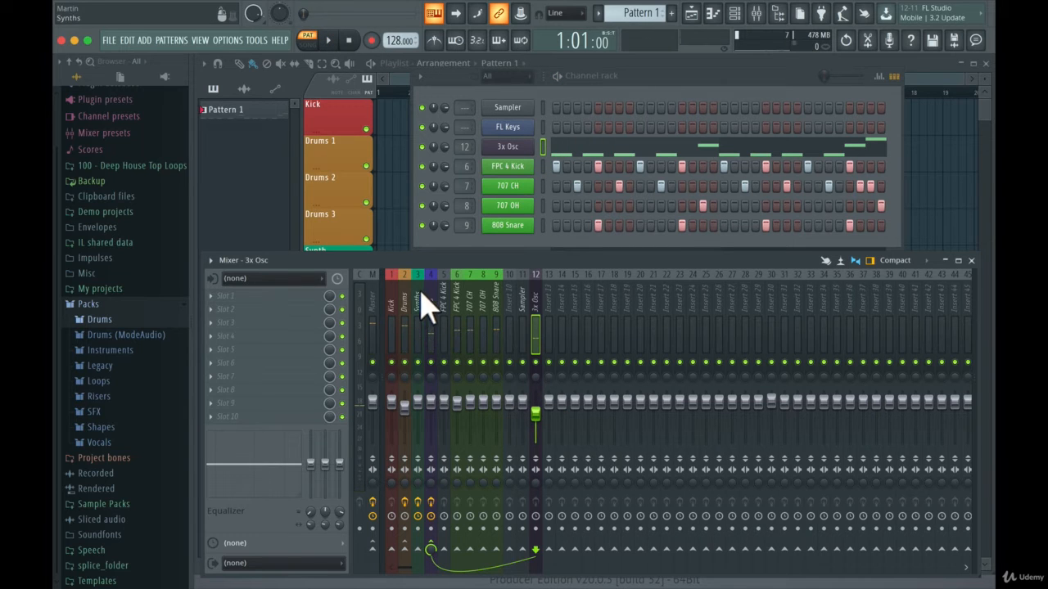
# Step: Reopen Gross Beat on the Bass mixer track and play the pattern
pyautogui.click(419, 293)
pyautogui.click(237, 322)
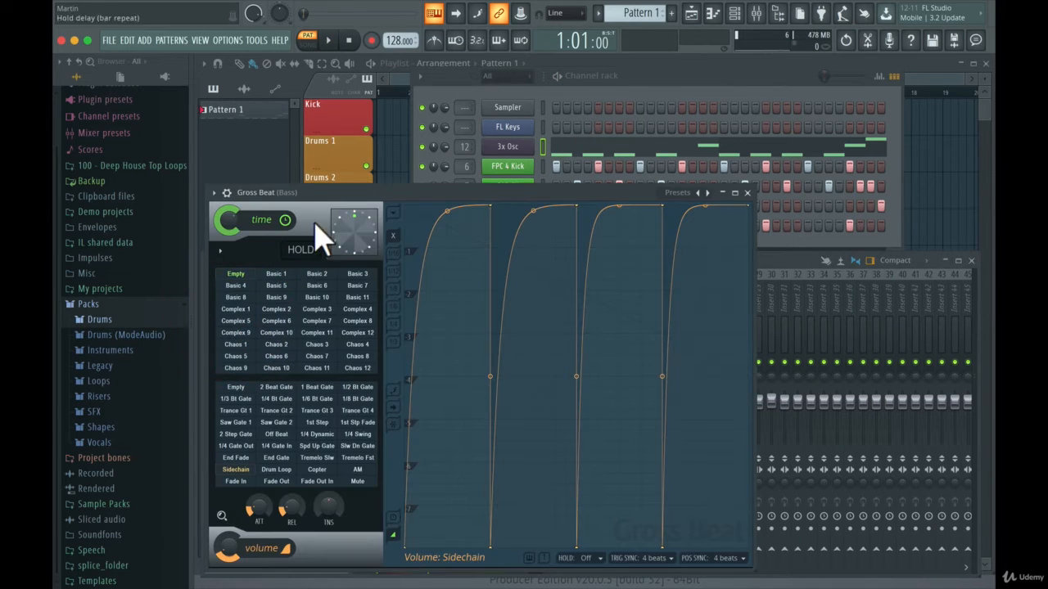
pyautogui.moveTo(322, 194); pyautogui.dragTo(332, 189)
pyautogui.press('space')
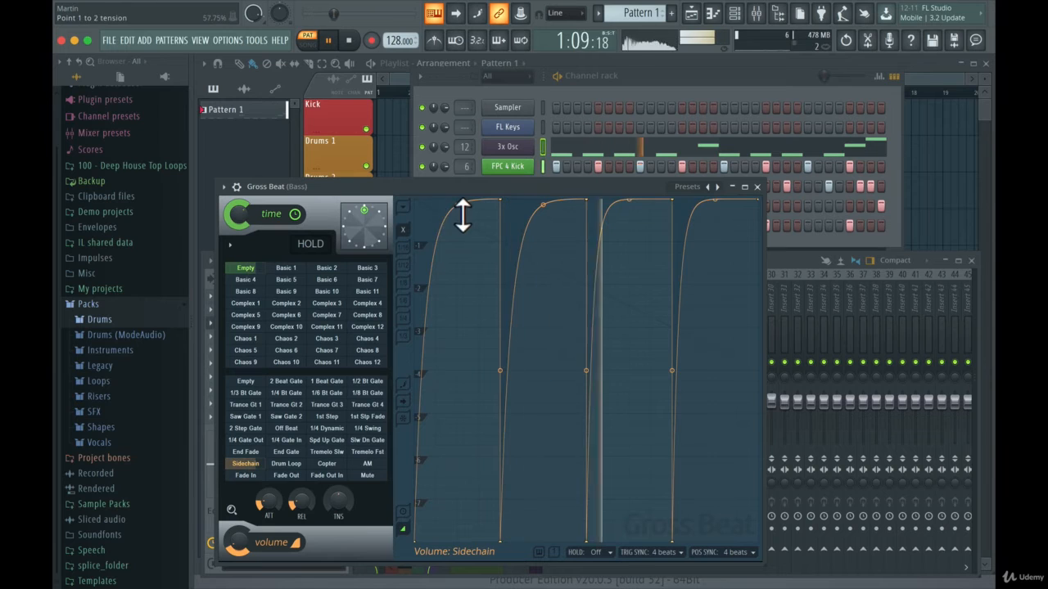
# Step: Reset all four Sidechain volume ramps to straight lines, deleting the accidentally added curve points, and stop playback
pyautogui.moveTo(460, 208); pyautogui.dragTo(532, 216)
pyautogui.rightClick(544, 206)
pyautogui.rightClick(634, 203)
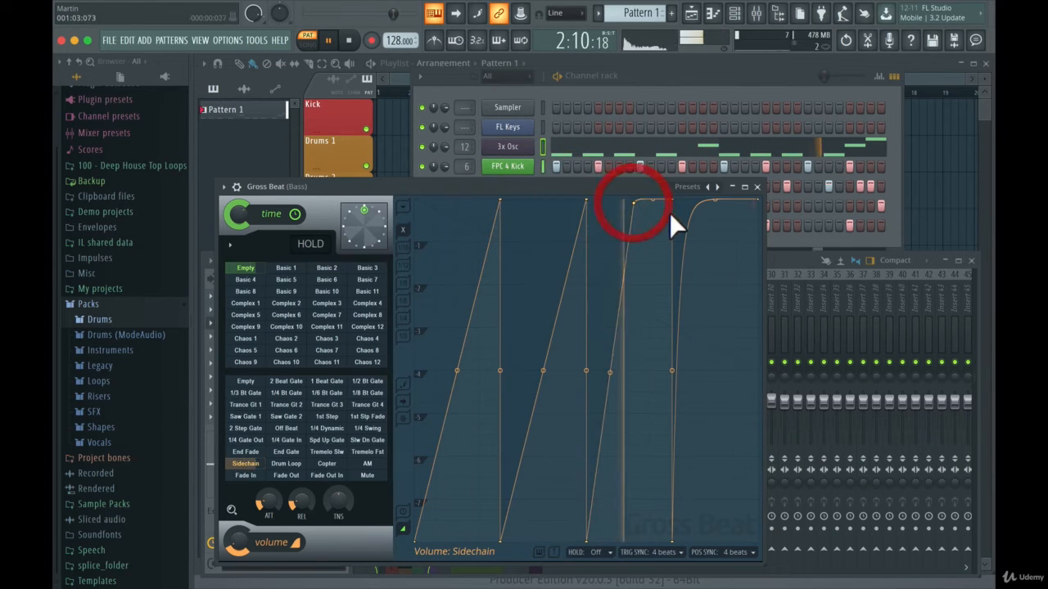
pyautogui.rightClick(710, 205)
pyautogui.rightClick(634, 204)
pyautogui.click(644, 217)
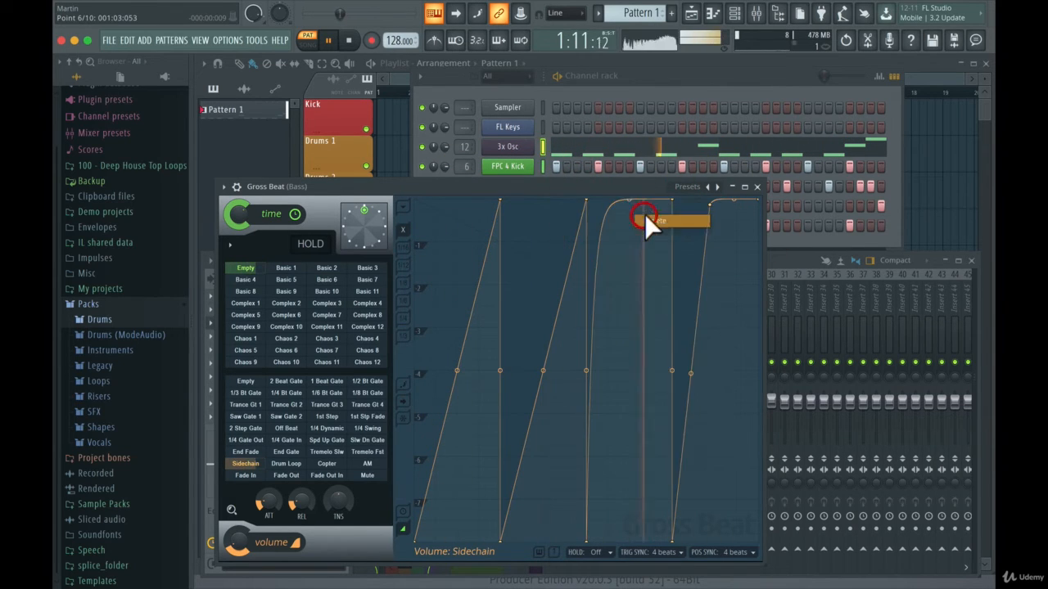
pyautogui.rightClick(638, 211)
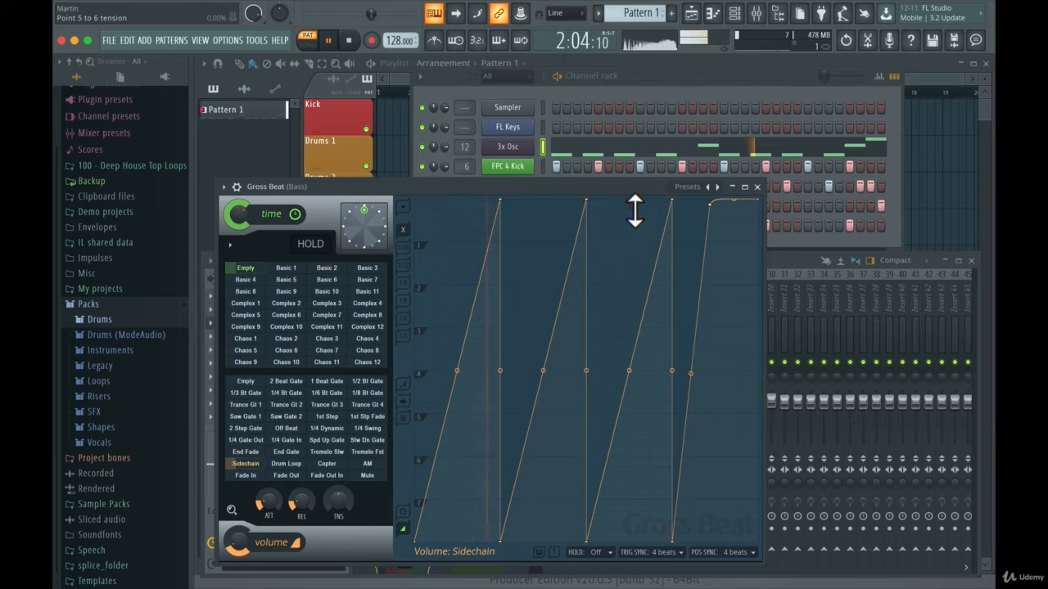
pyautogui.rightClick(710, 206)
pyautogui.click(724, 222)
pyautogui.rightClick(718, 208)
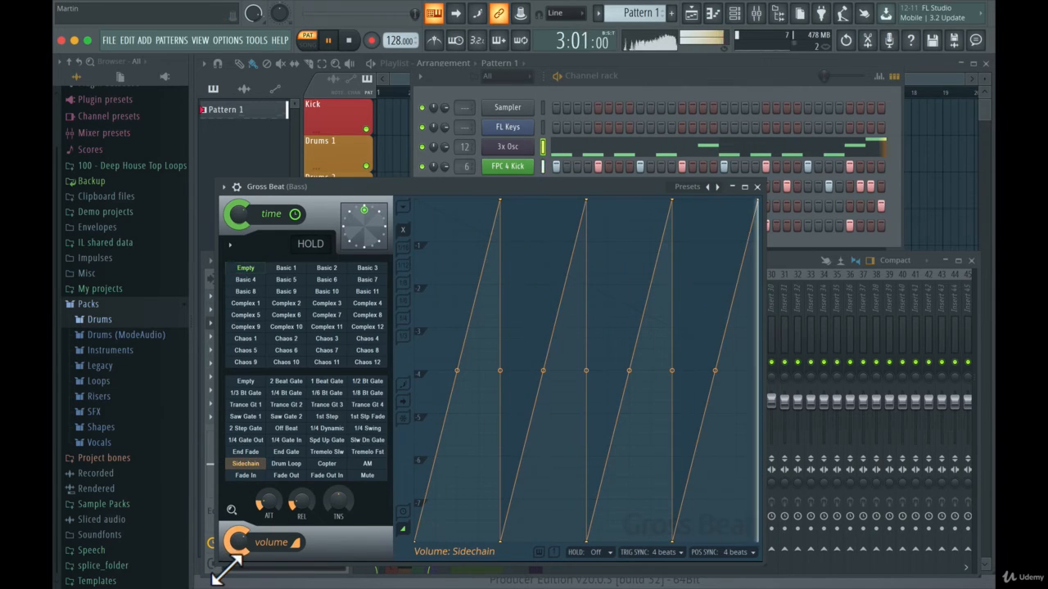
pyautogui.press('space')
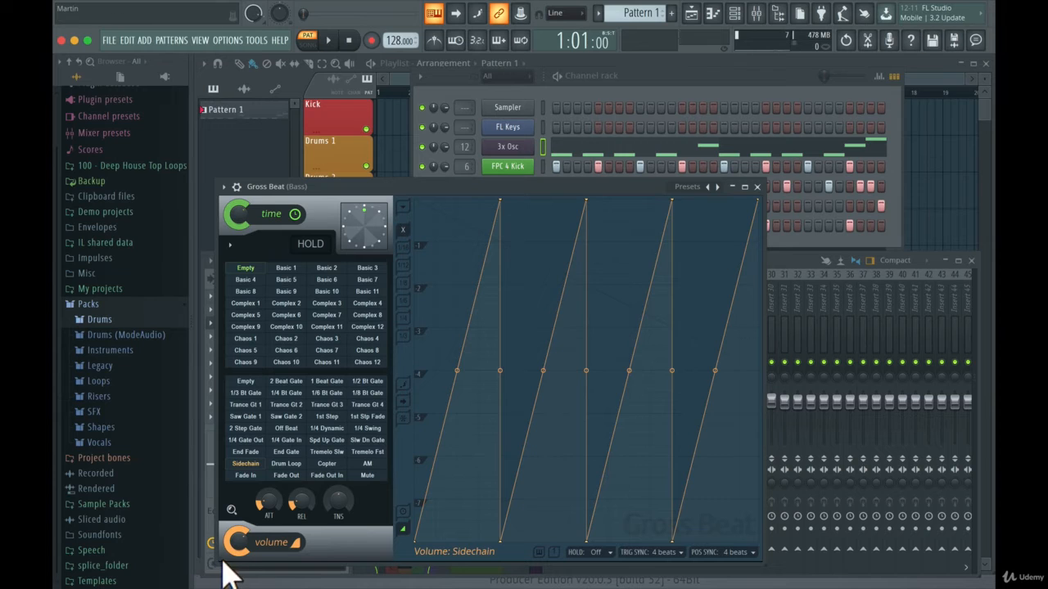
# Step: Raise the 3x Osc mixer track's volume back to its default level during playback and return to Gross Beat
pyautogui.press('space')
pyautogui.click(786, 262)
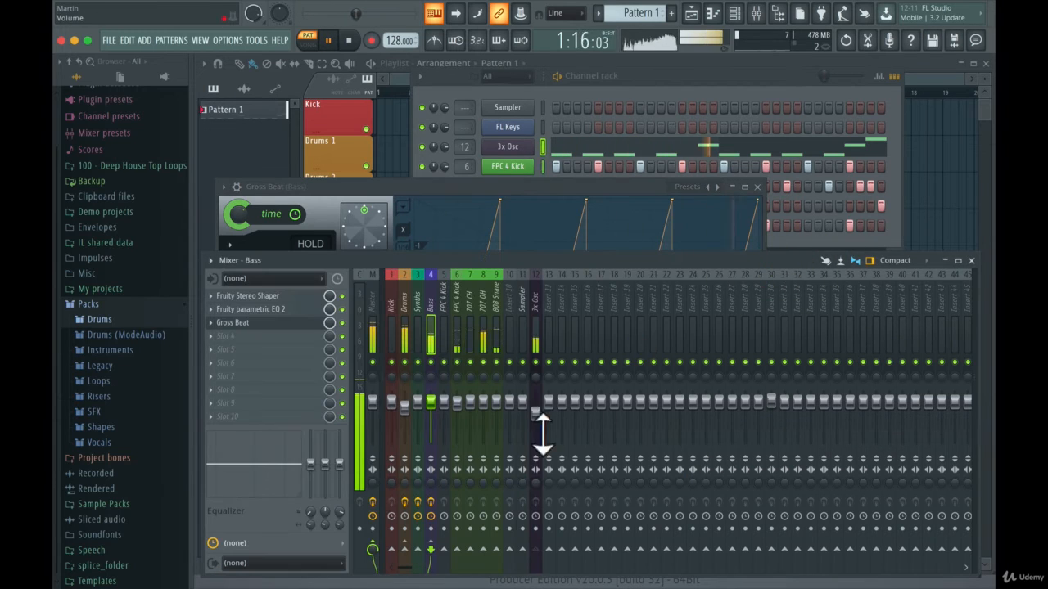
pyautogui.click(536, 426)
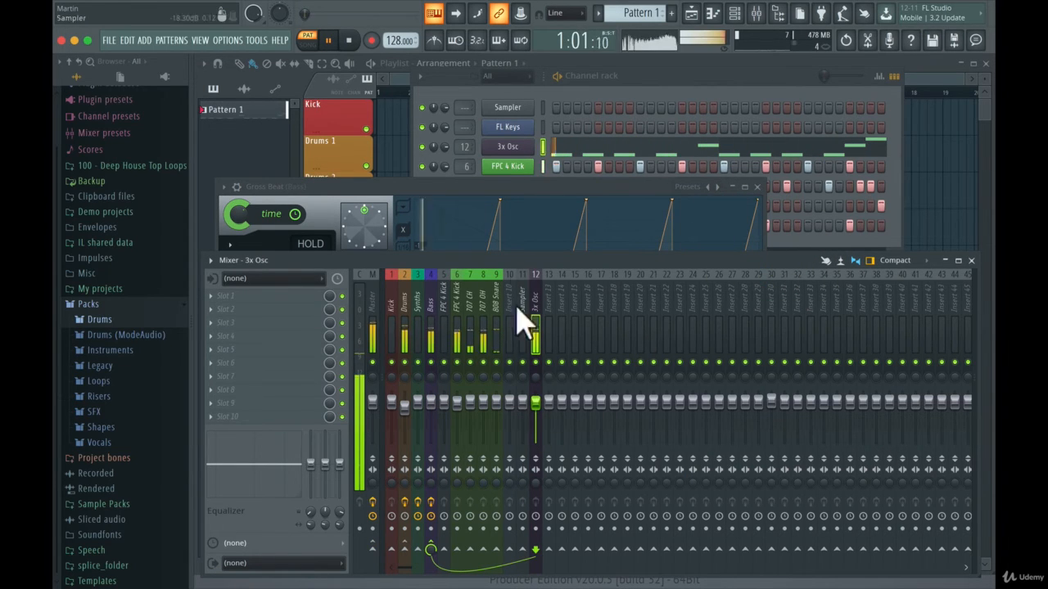
pyautogui.click(488, 206)
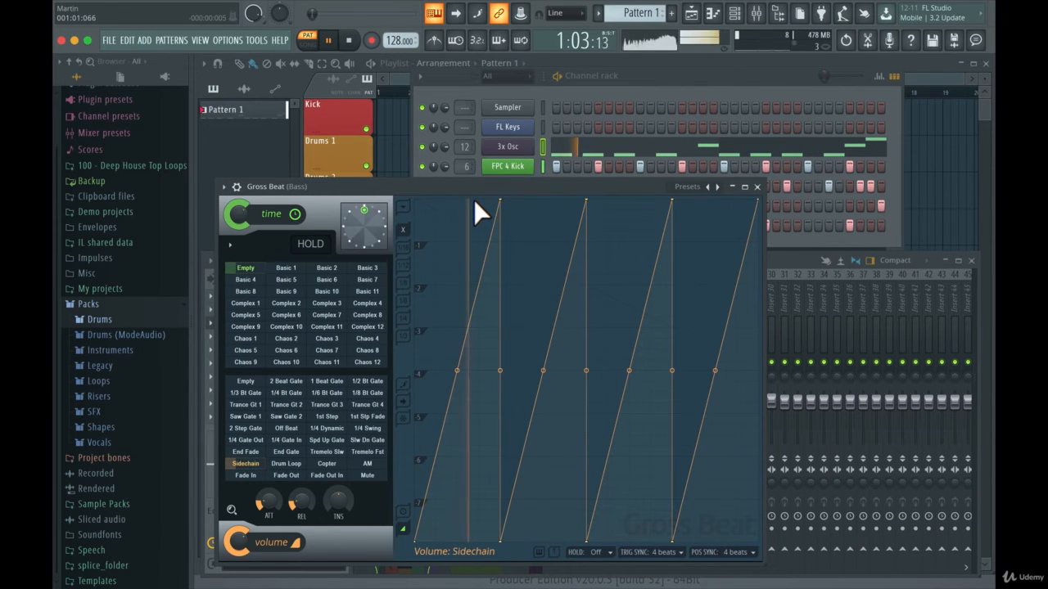
pyautogui.press('space')
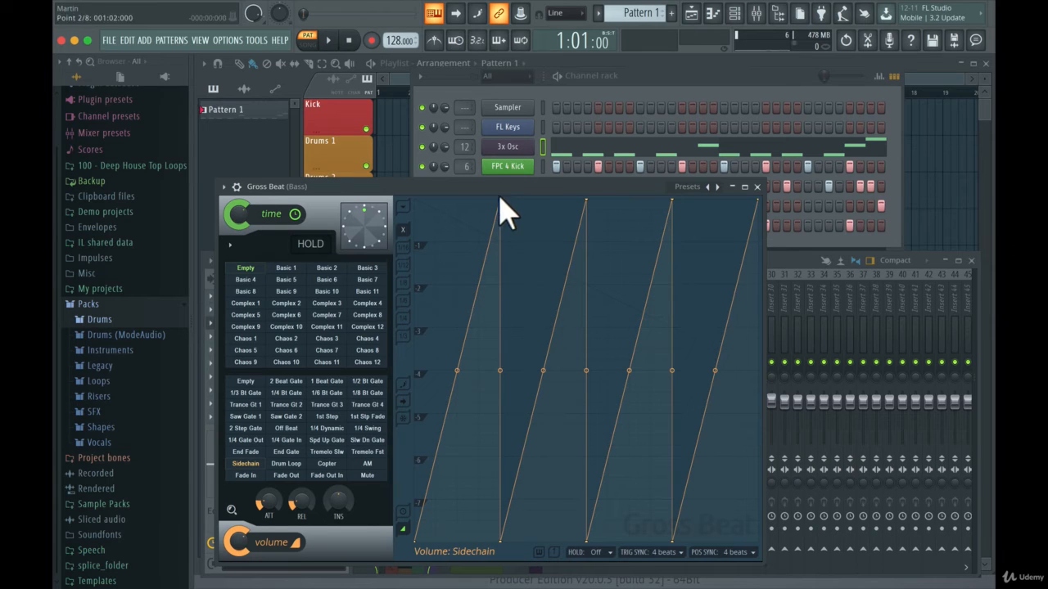
# Step: Try holding the first beat at full volume with an added point at the curve's start, audition it, and delete the point
pyautogui.moveTo(503, 202); pyautogui.dragTo(406, 197)
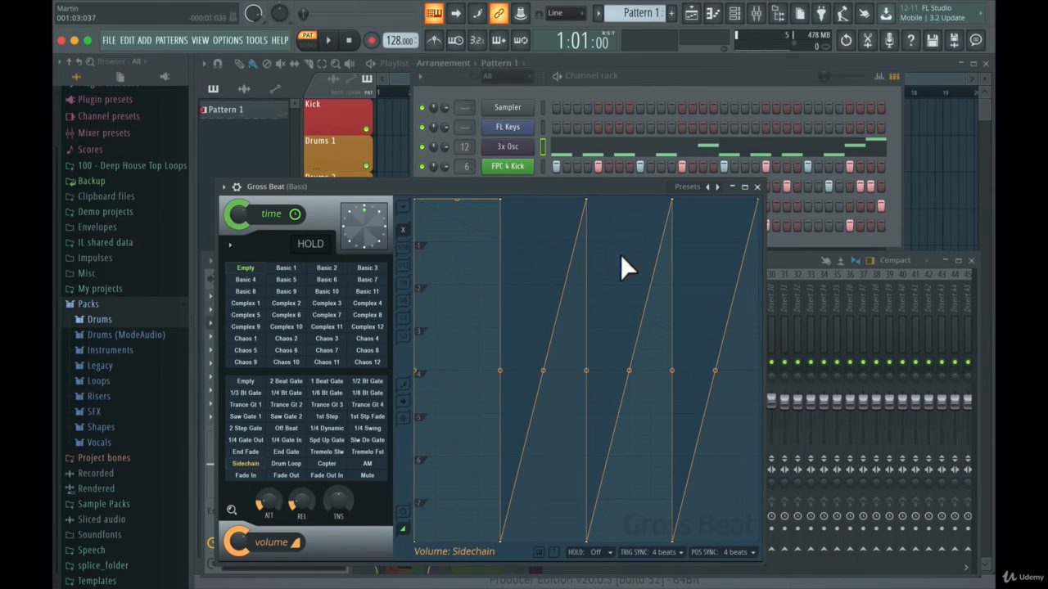
pyautogui.press('space')
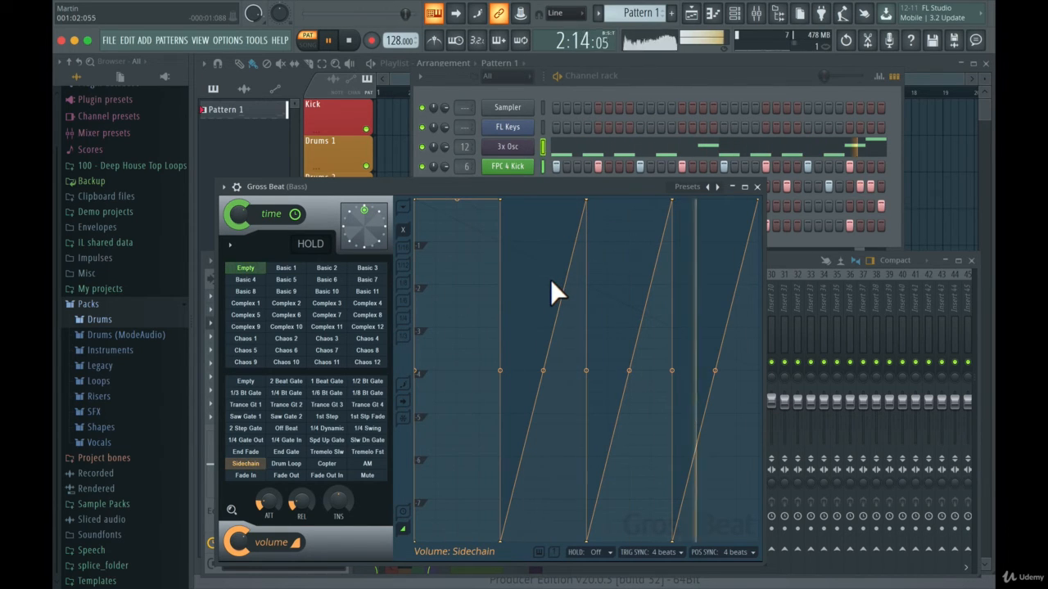
pyautogui.press('space')
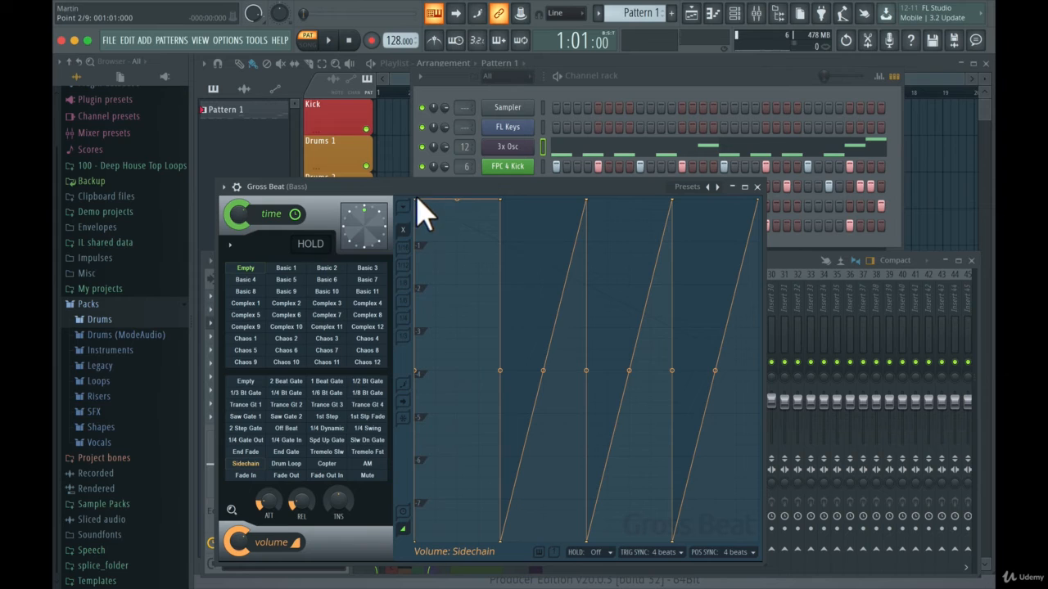
pyautogui.rightClick(416, 205)
pyautogui.click(420, 214)
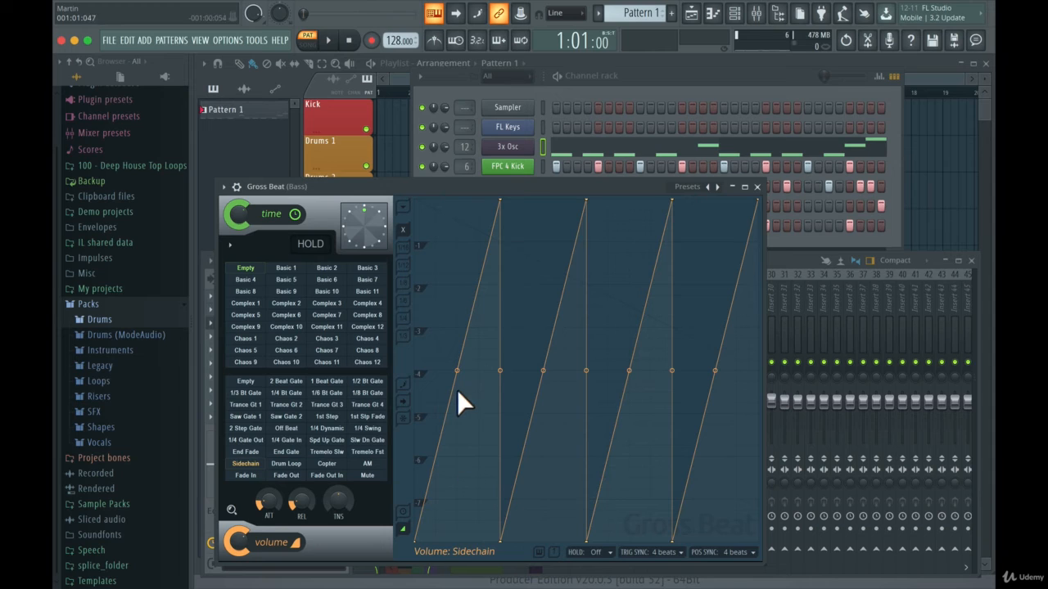
# Step: Bend all four Sidechain volume ramps downward for a slow rise and audition the pattern
pyautogui.moveTo(458, 378); pyautogui.dragTo(501, 426)
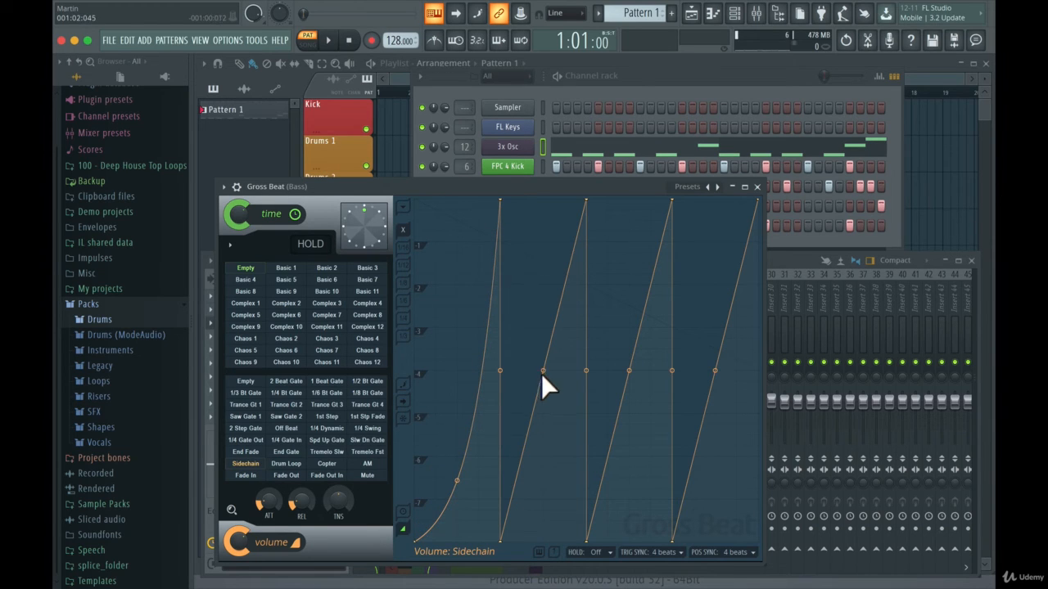
pyautogui.moveTo(541, 373); pyautogui.dragTo(610, 428)
pyautogui.moveTo(636, 381); pyautogui.dragTo(636, 438)
pyautogui.moveTo(720, 380); pyautogui.dragTo(721, 438)
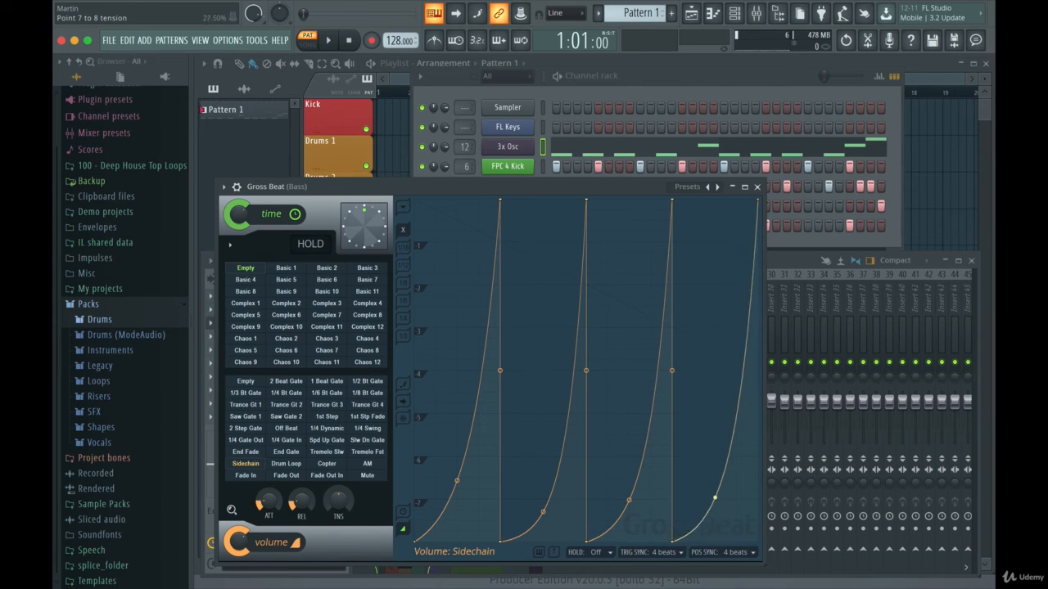
pyautogui.press('space')
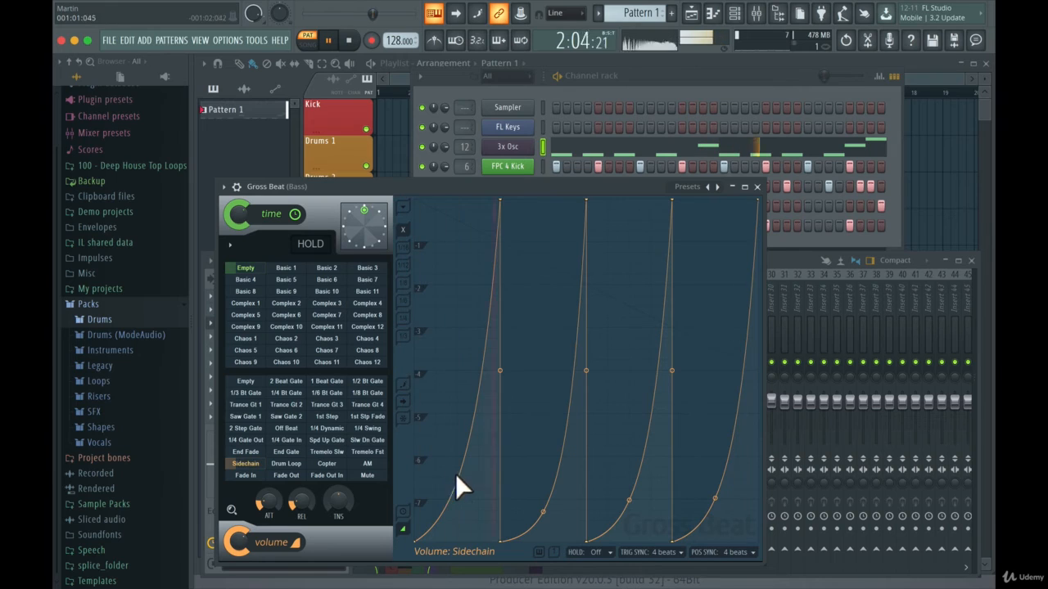
pyautogui.press('space')
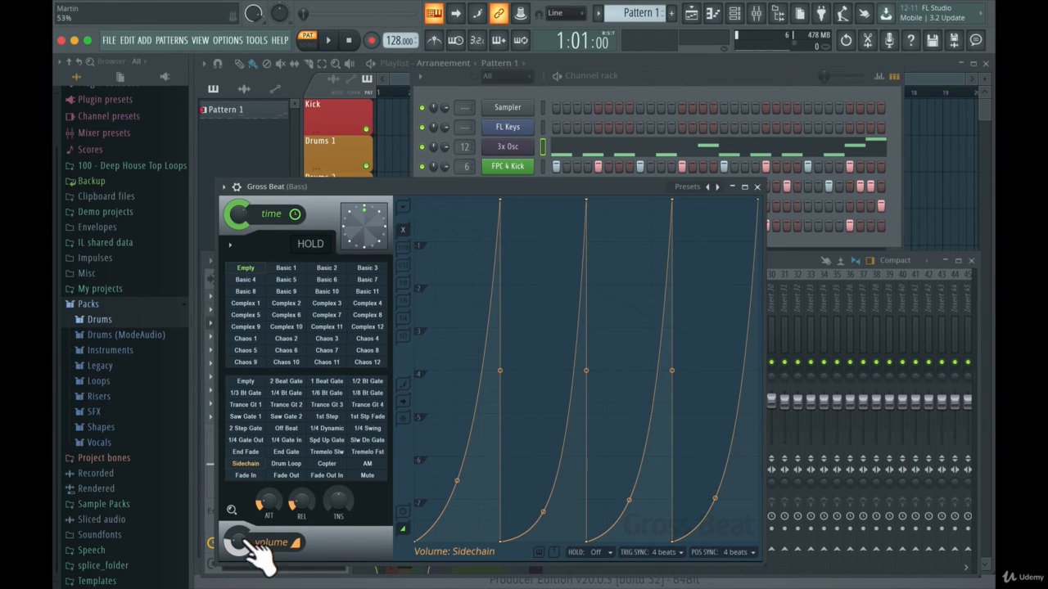
# Step: Ease the first three volume ramps to nearly straight and bend the fourth moderately upward while the pattern plays
pyautogui.press('space')
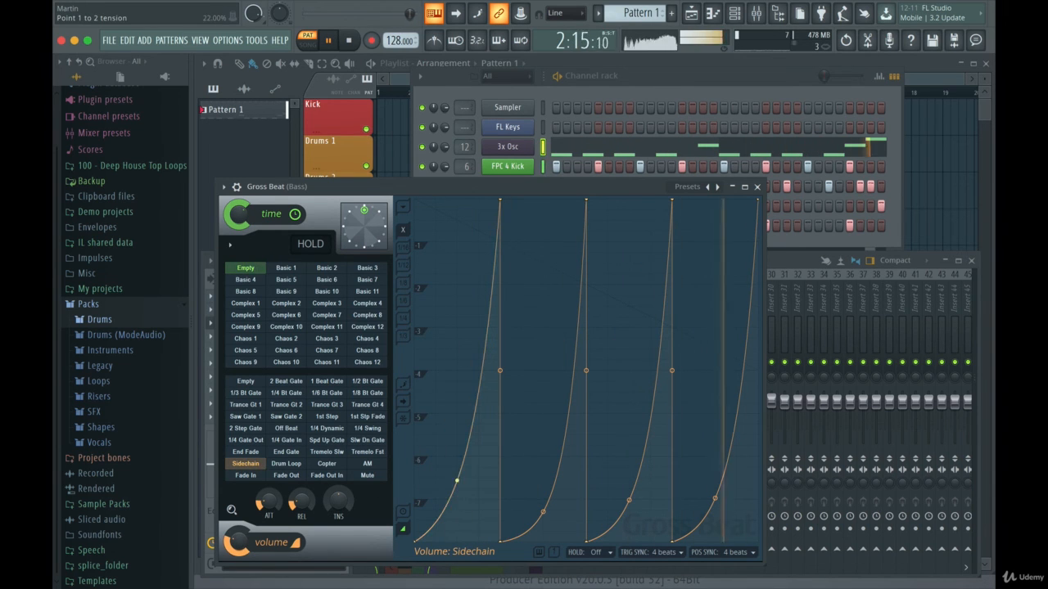
pyautogui.moveTo(456, 481); pyautogui.dragTo(460, 364)
pyautogui.moveTo(547, 514); pyautogui.dragTo(543, 397)
pyautogui.moveTo(630, 500); pyautogui.dragTo(628, 383)
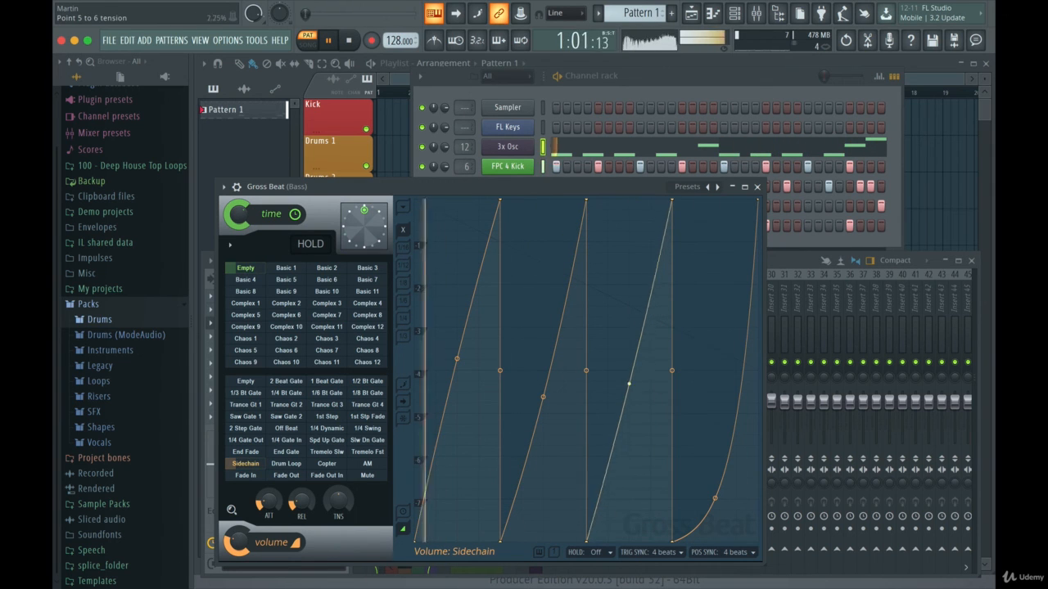
pyautogui.moveTo(715, 498); pyautogui.dragTo(715, 309)
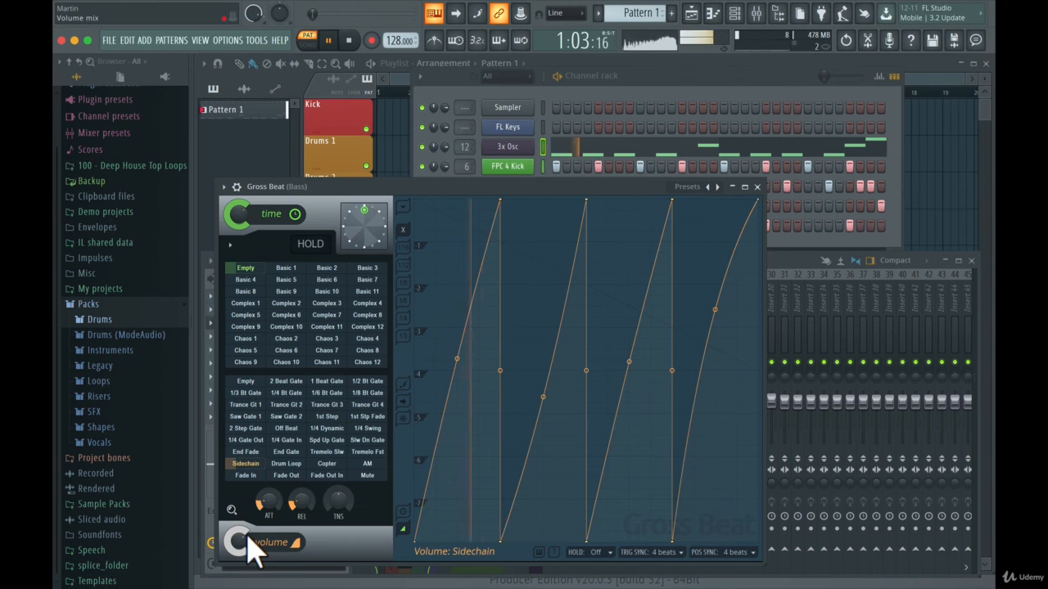
pyautogui.press('space')
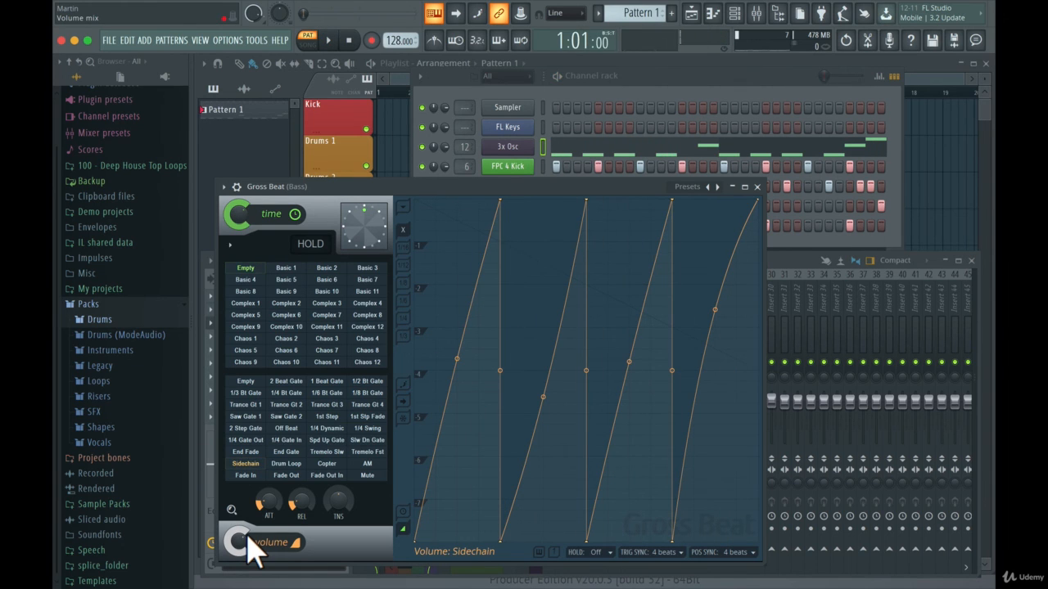